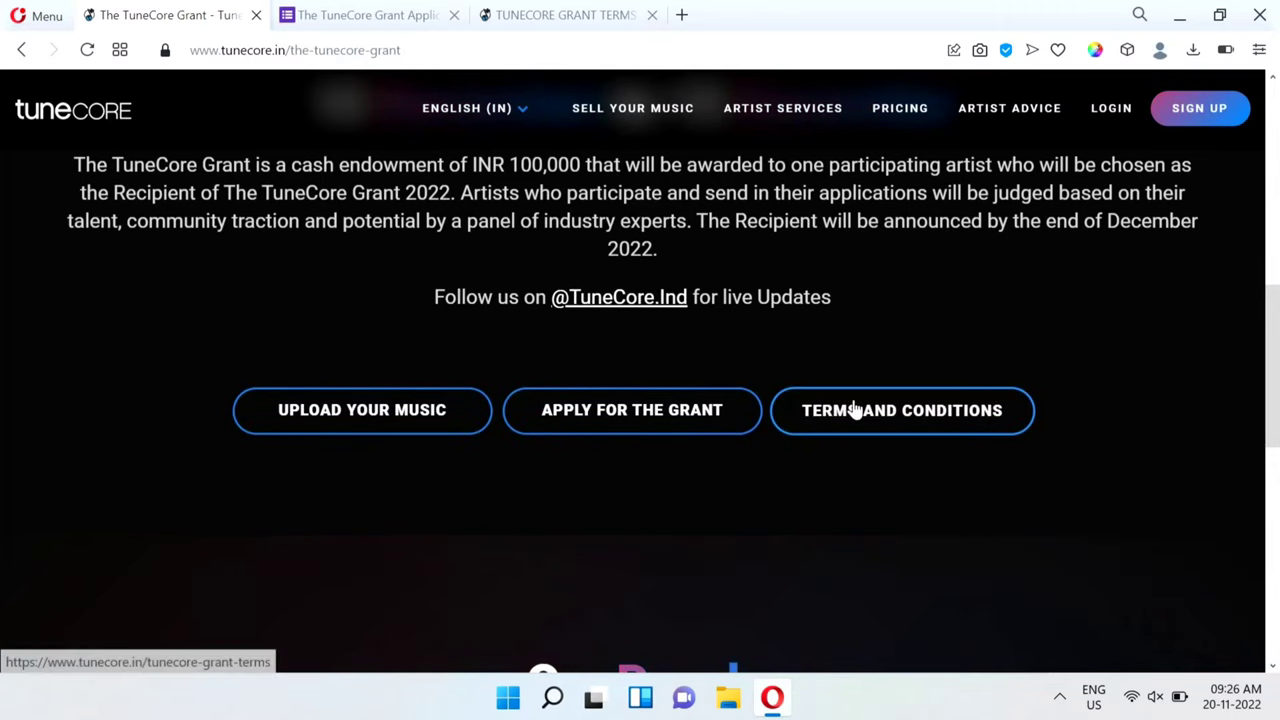
Open the TuneCore Grant Terms page and read through the terms.
click(540, 12)
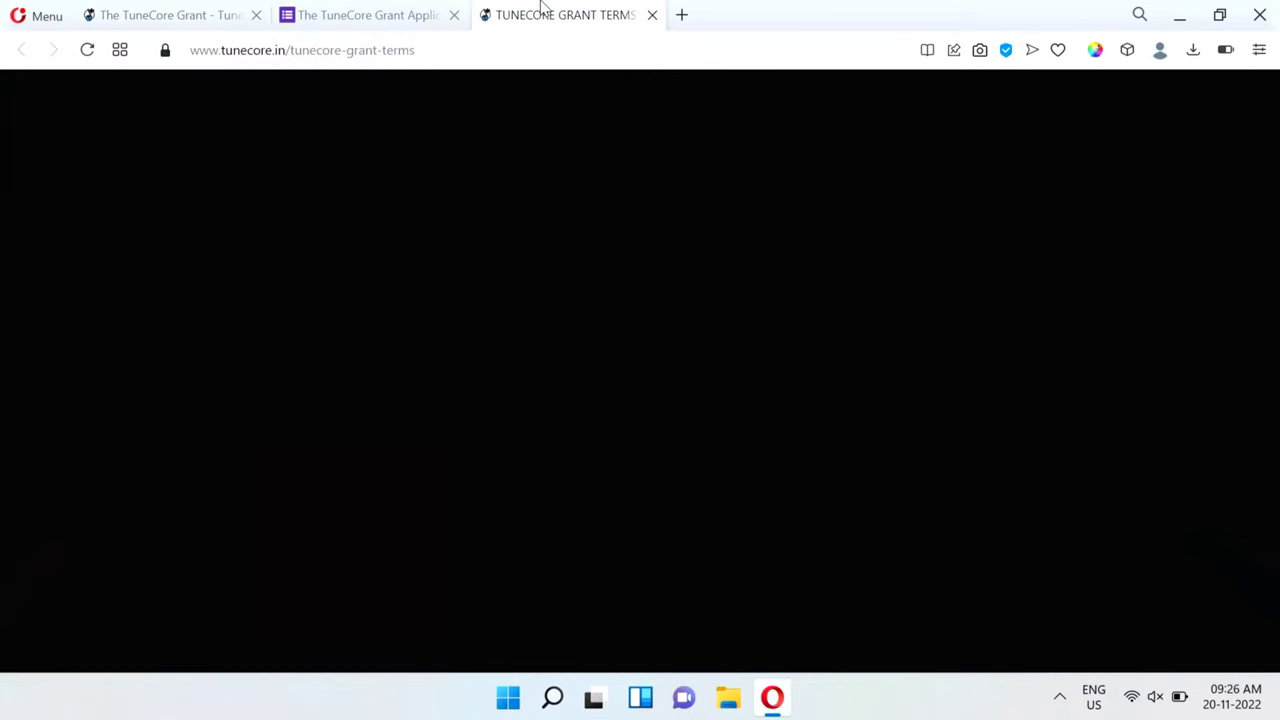
scroll(548, 390, down, 3)
scroll(560, 415, down, 10)
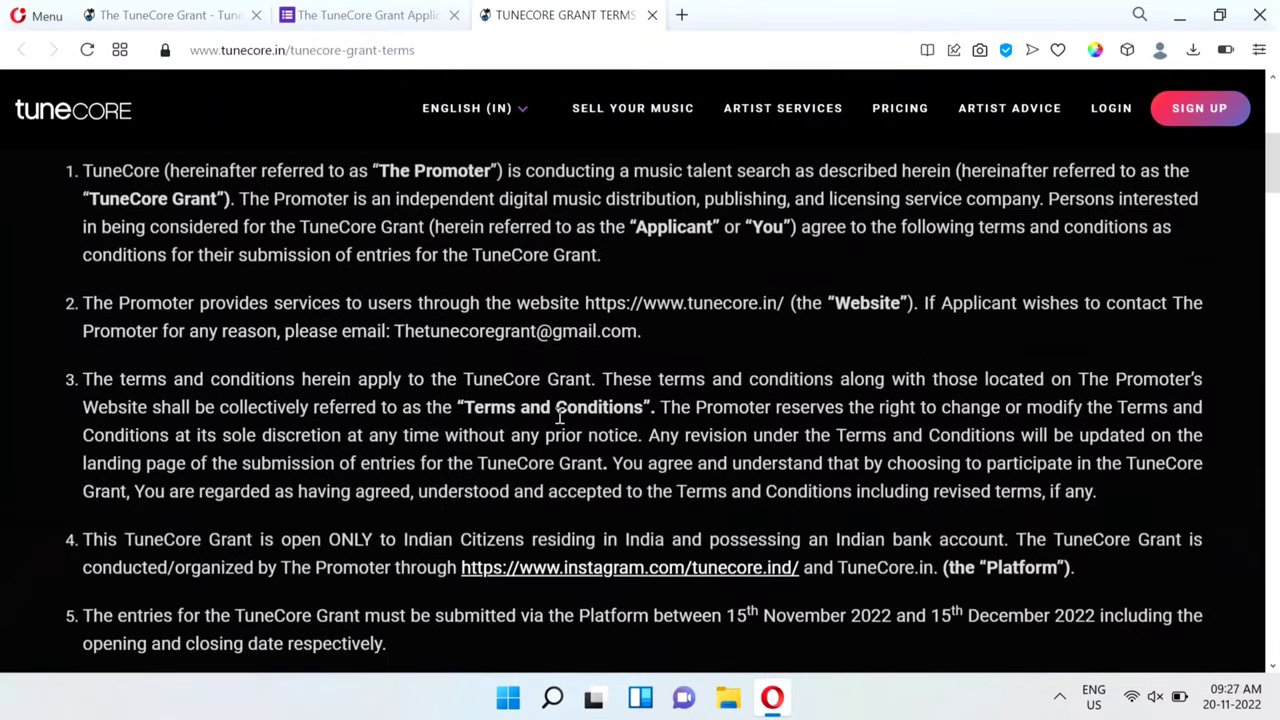
scroll(560, 415, down, 2)
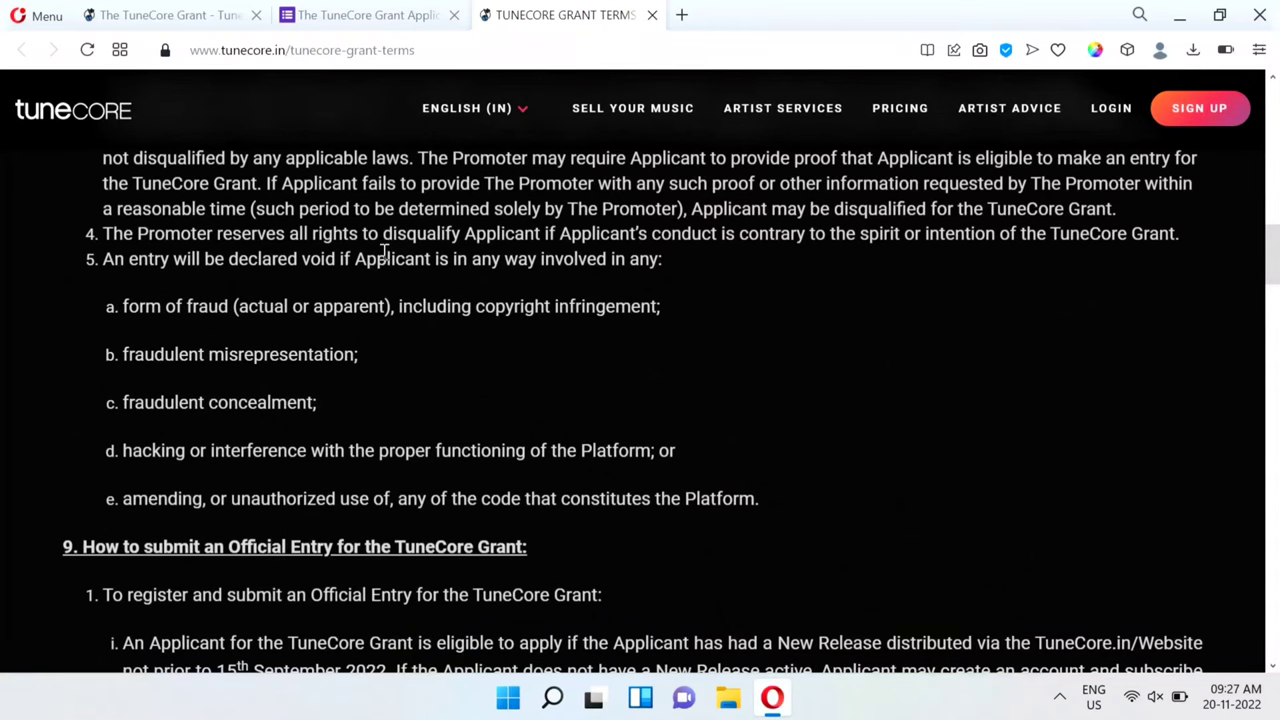
Review the TuneCore grant page again, then return to the application form.
click(366, 17)
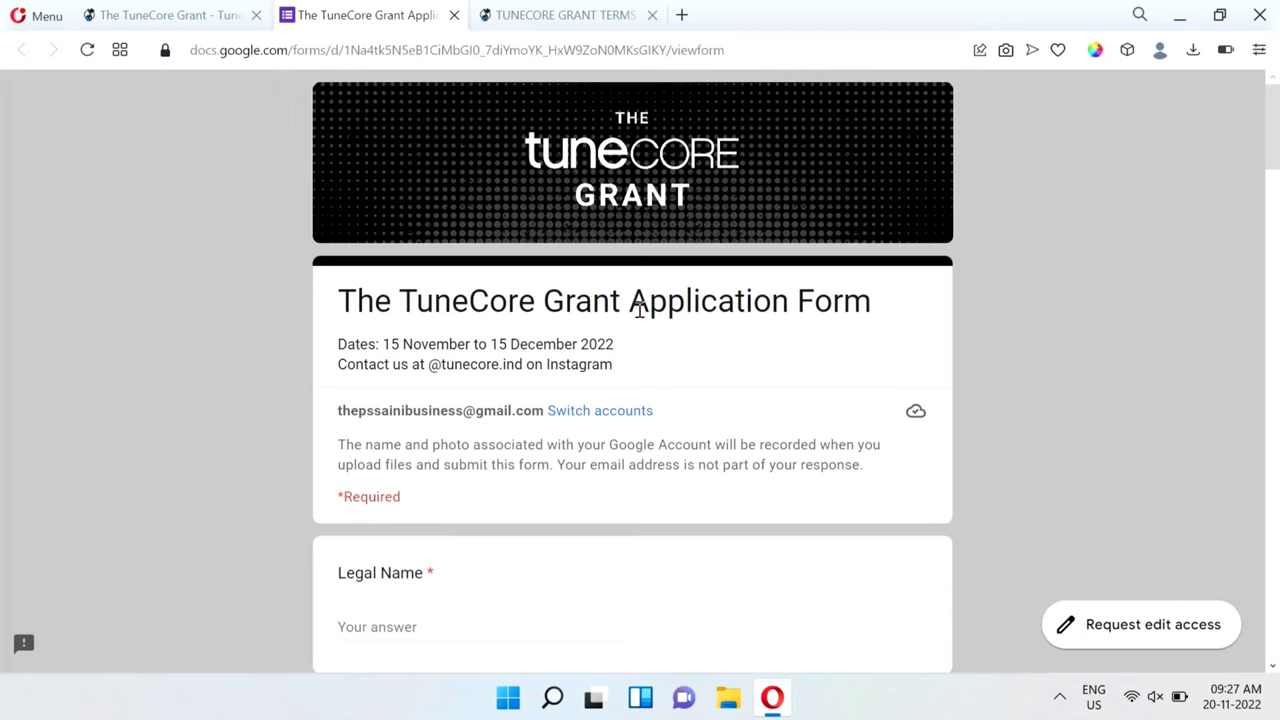
click(190, 17)
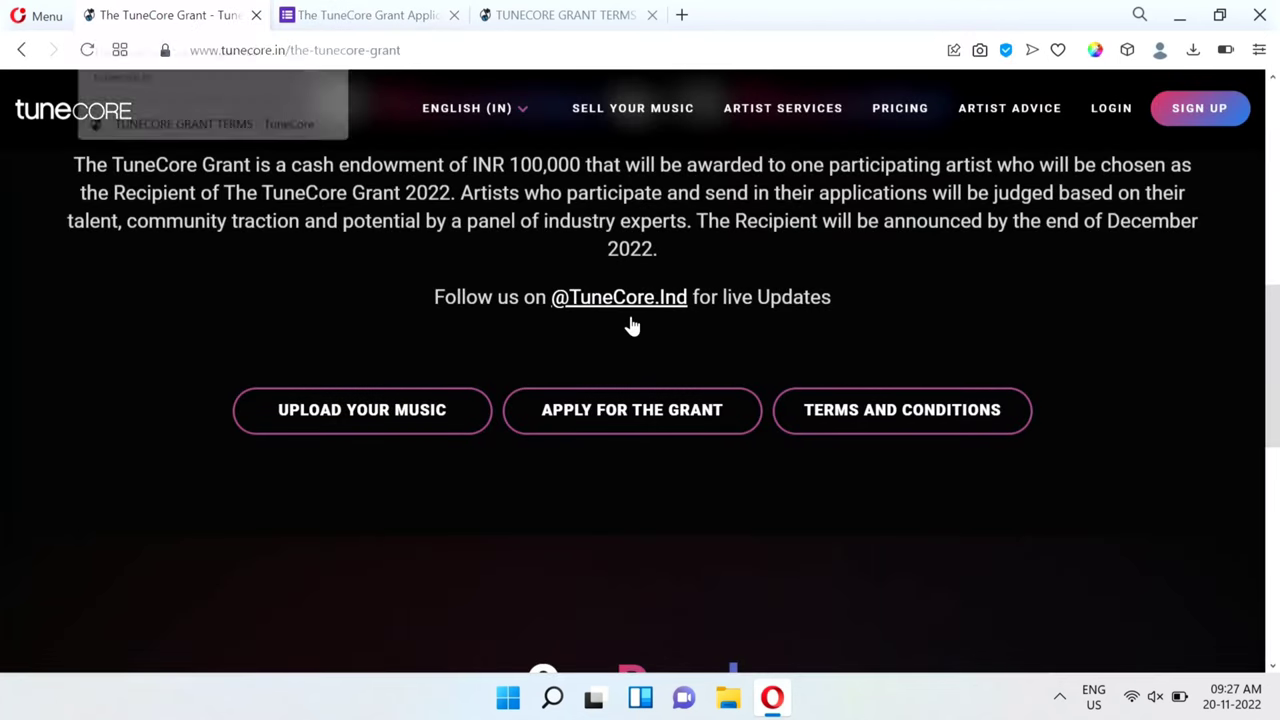
scroll(978, 318, up, 7)
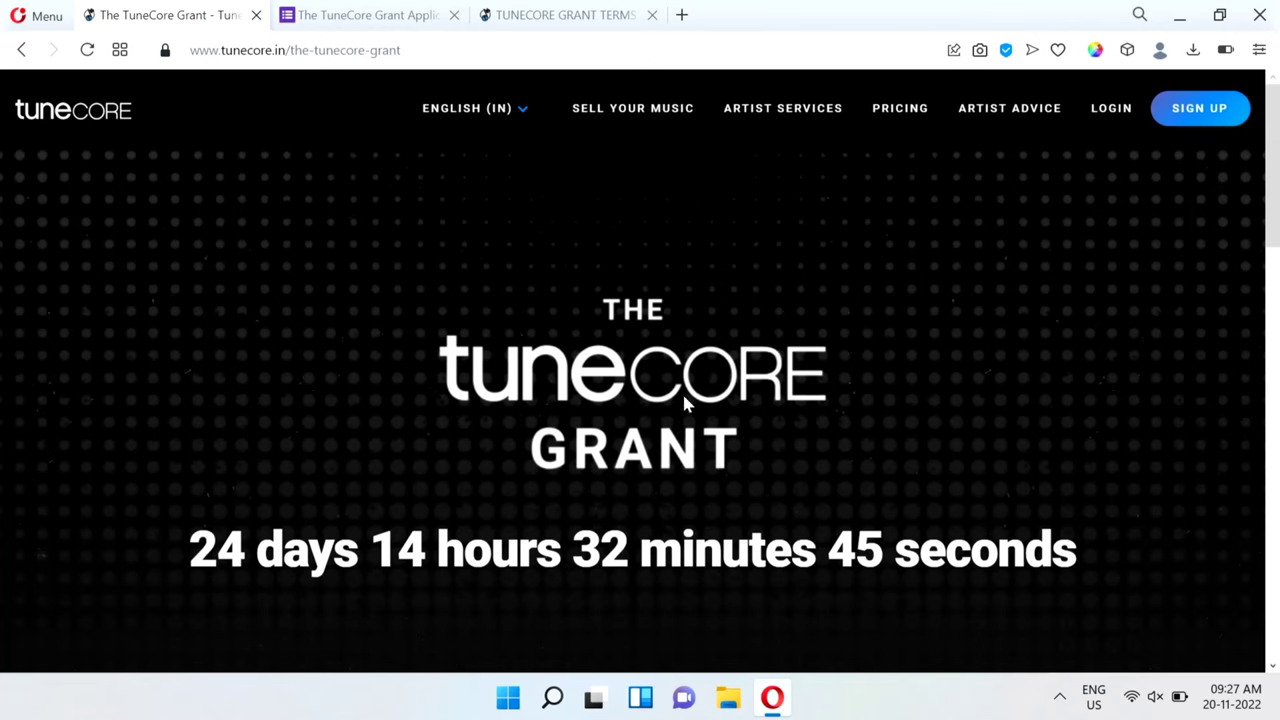
scroll(672, 512, down, 2)
scroll(672, 512, down, 5)
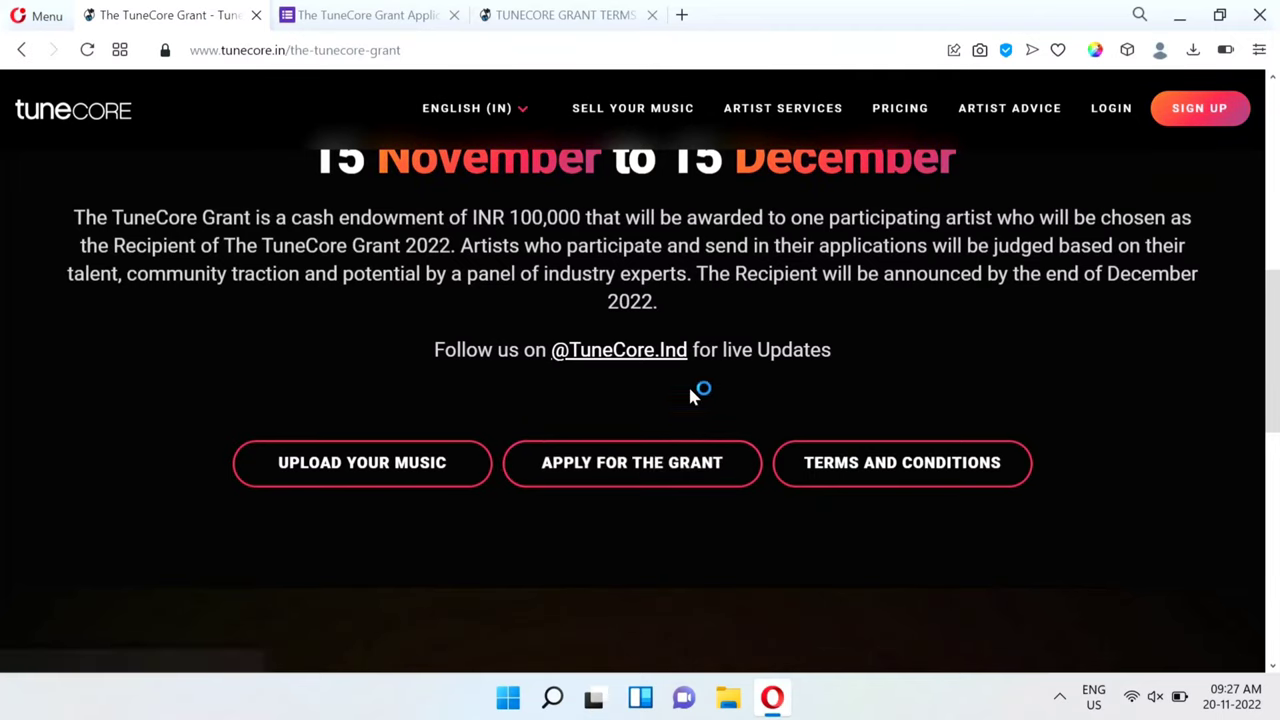
click(360, 17)
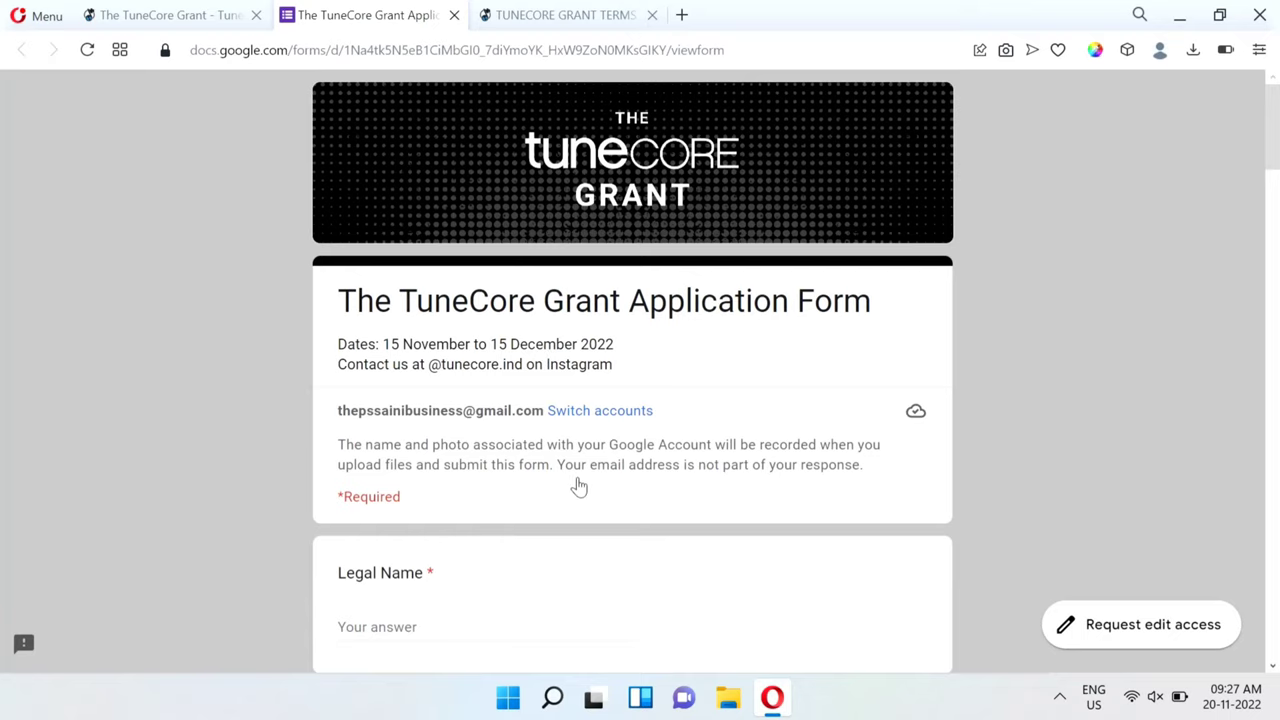
Enter the applicant's full legal name in the Legal Name field.
scroll(577, 486, down, 3)
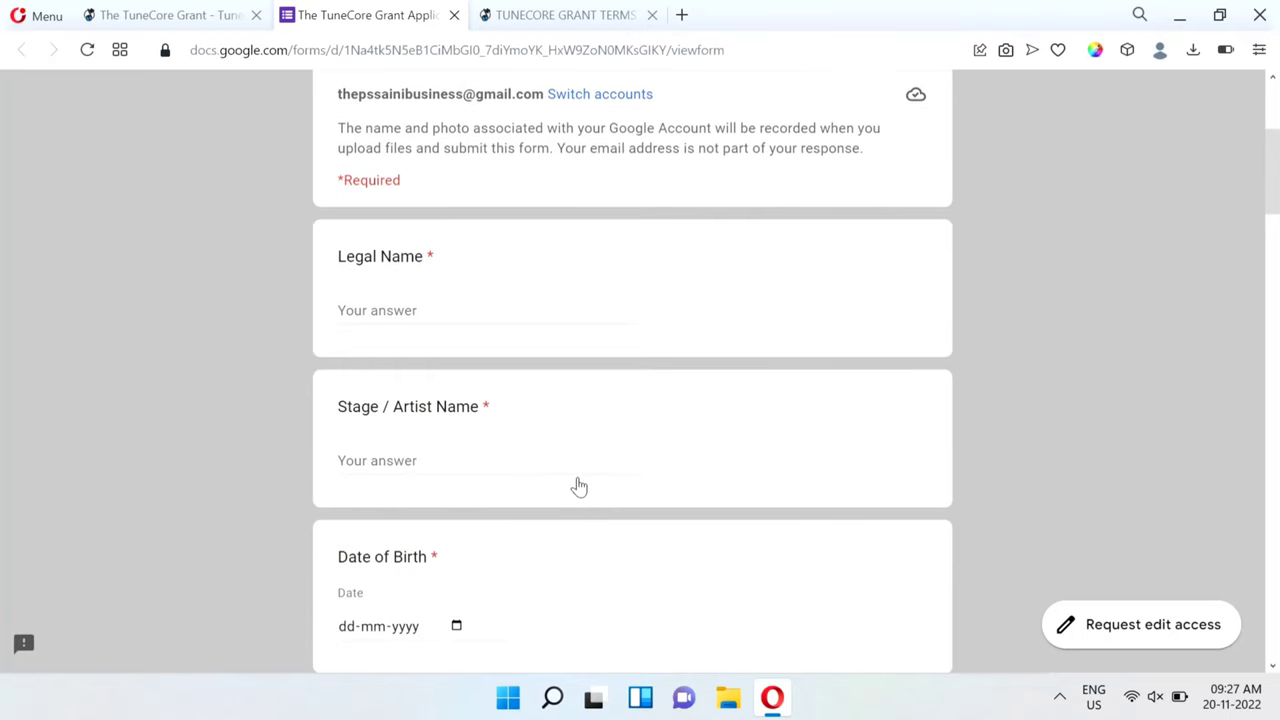
click(366, 302)
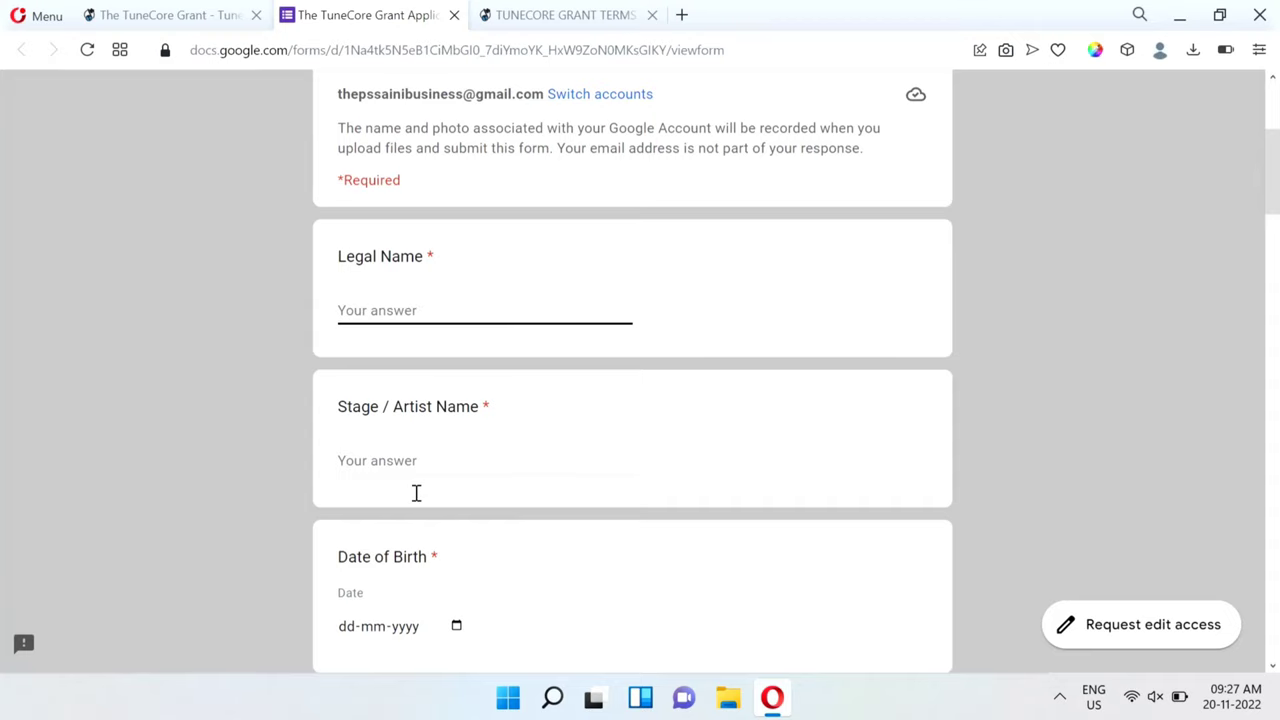
scroll(416, 493, down, 1)
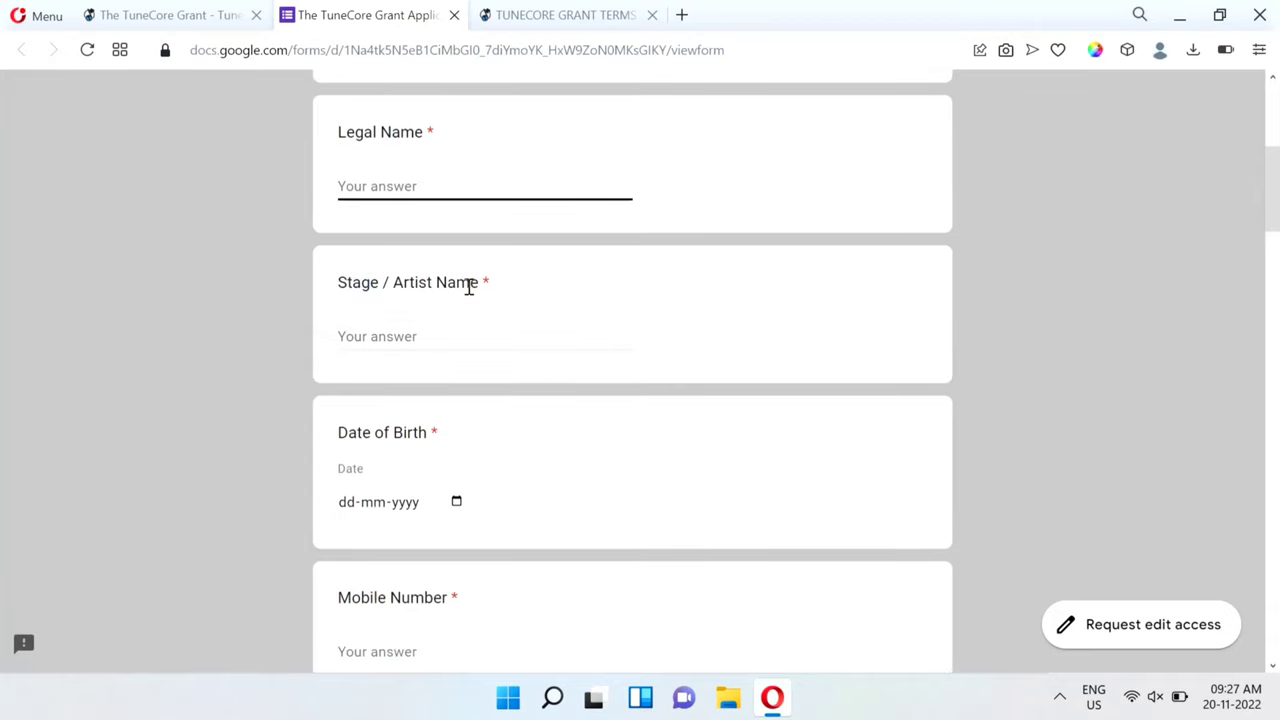
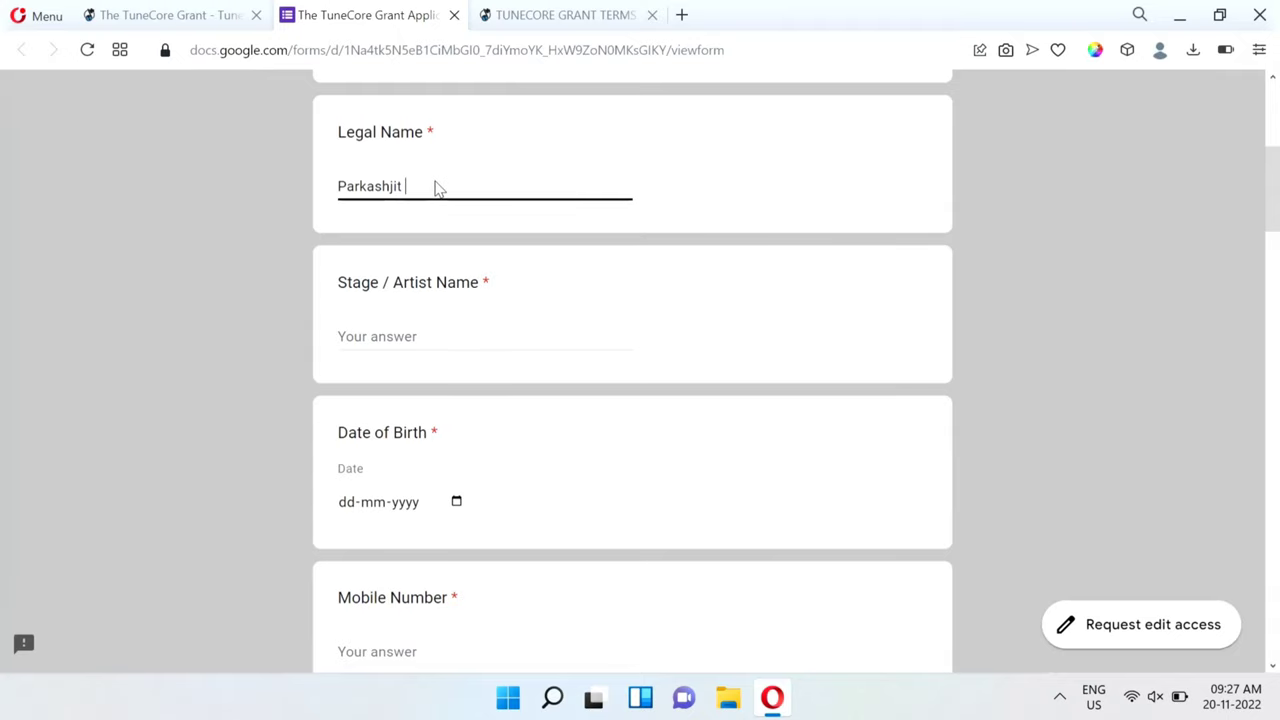
Enter the applicant's stage name in the Stage / Artist Name field.
click(379, 337)
text(Th)
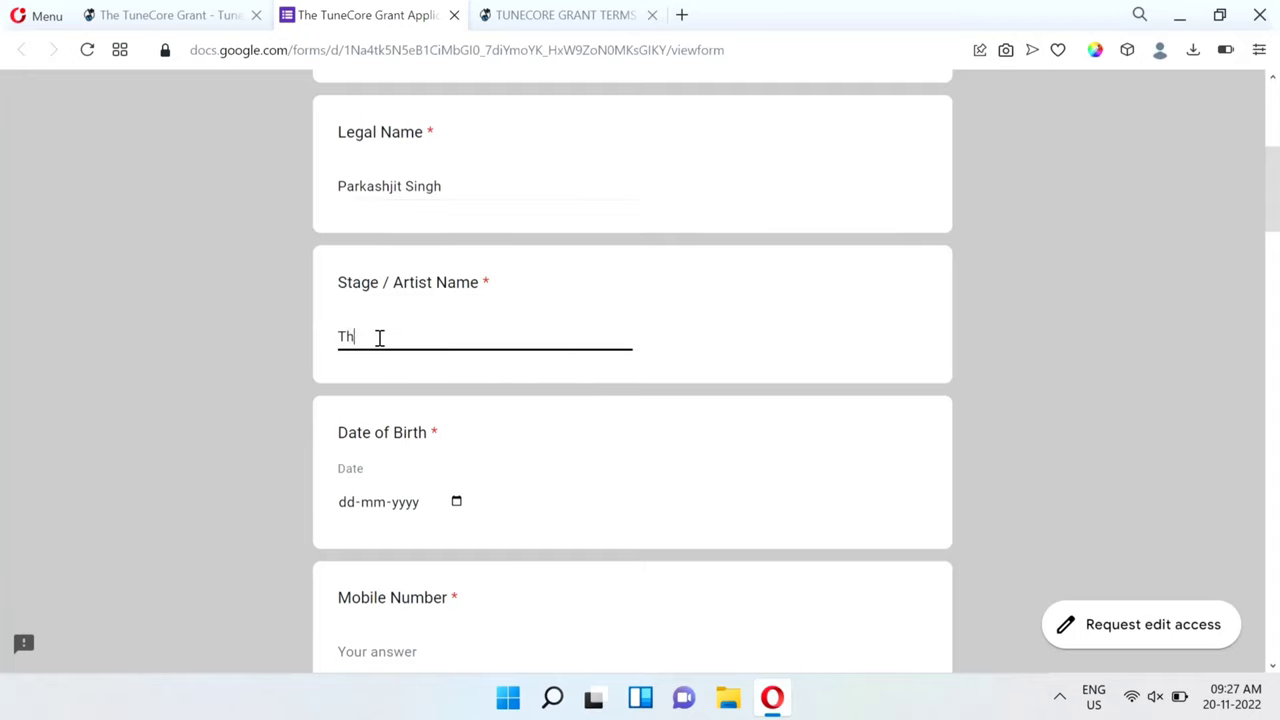
text(epssaini)
scroll(537, 441, down, 1)
scroll(537, 441, down, 2)
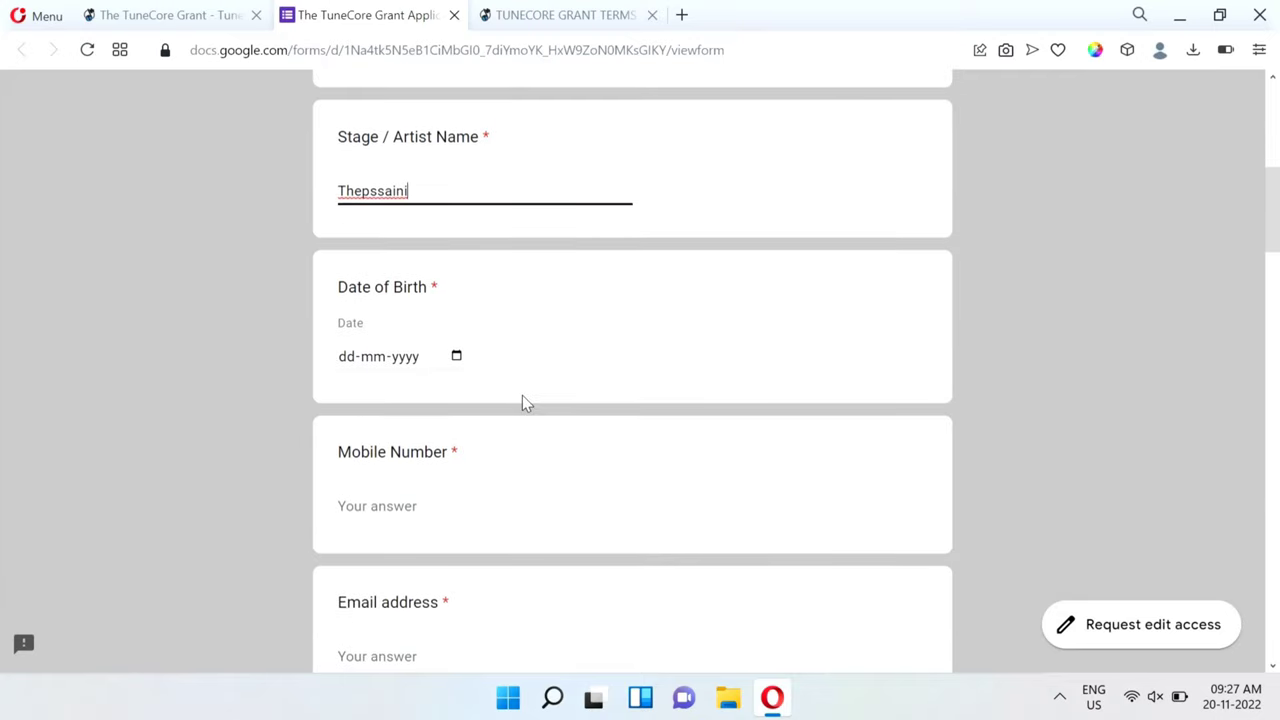
Pick September 9 as the Date of Birth in the calendar picker.
click(352, 357)
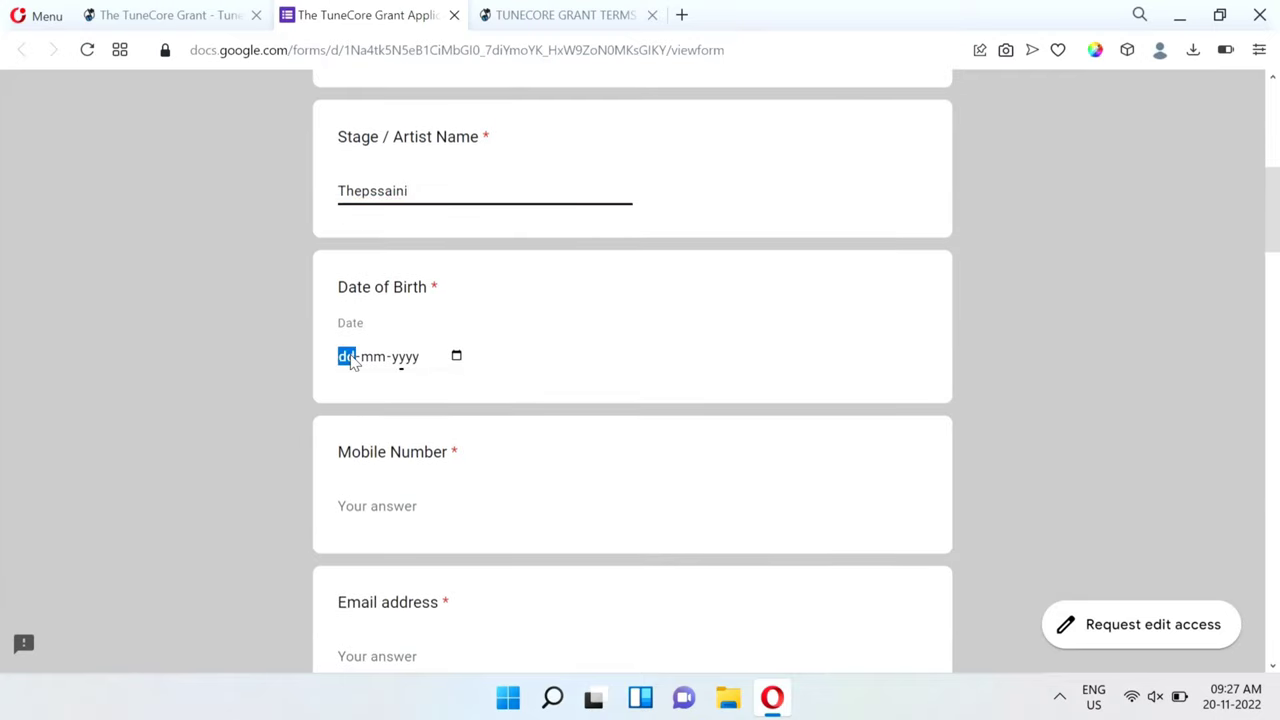
click(458, 358)
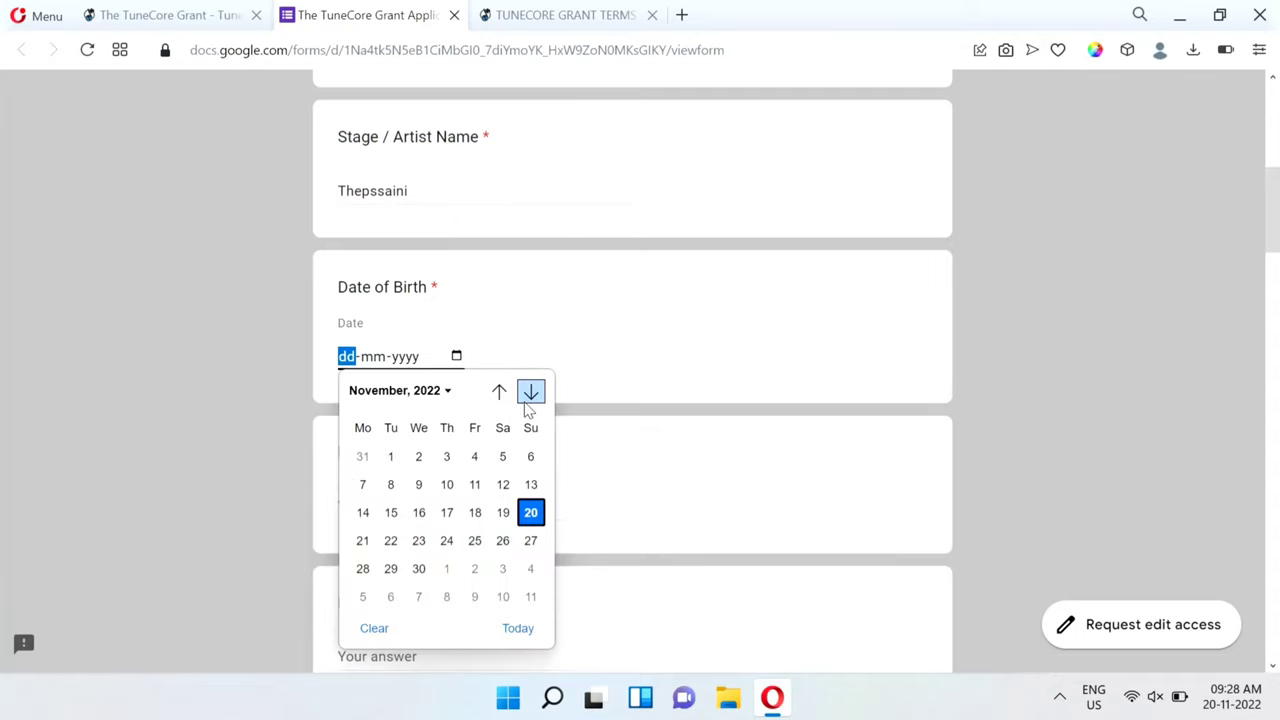
click(449, 394)
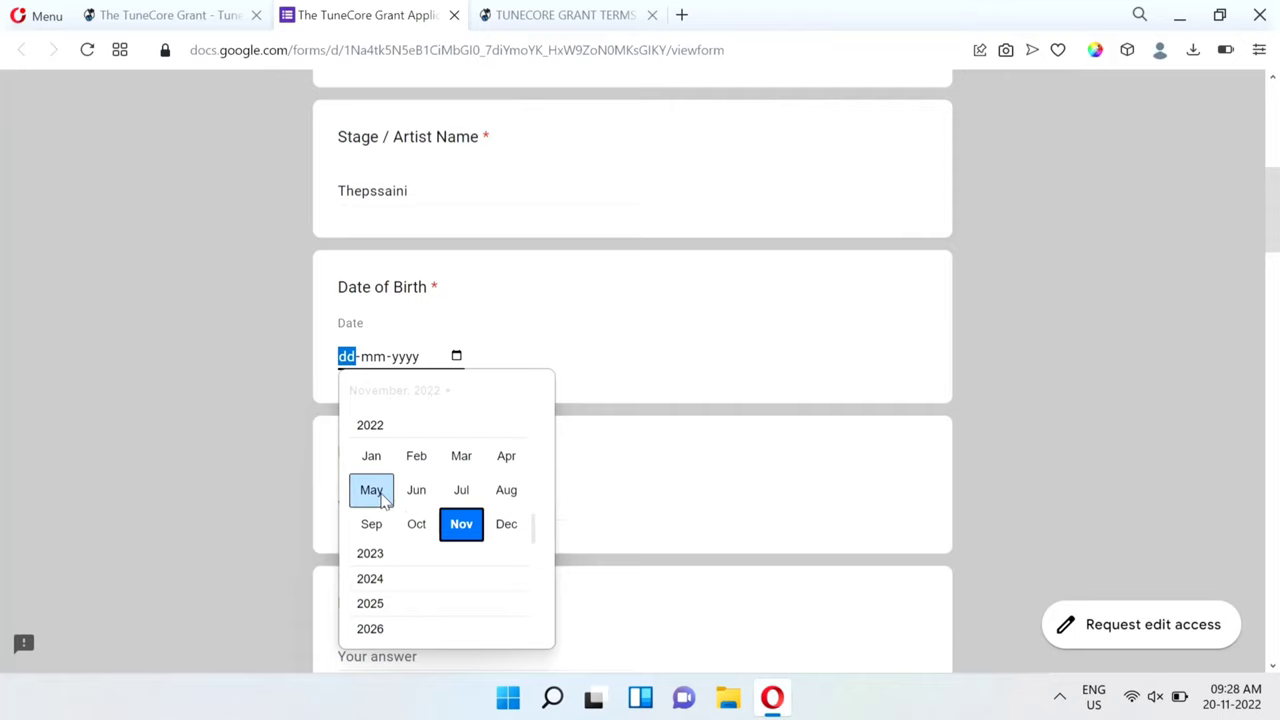
click(371, 524)
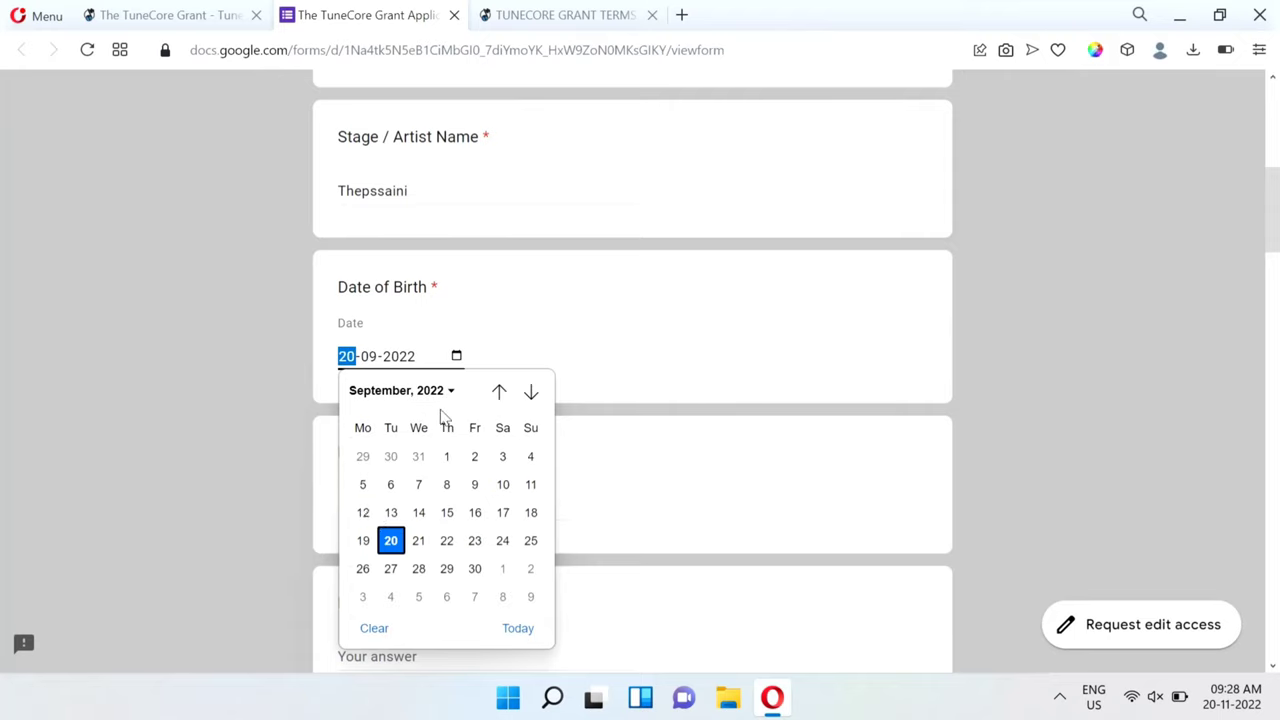
click(475, 486)
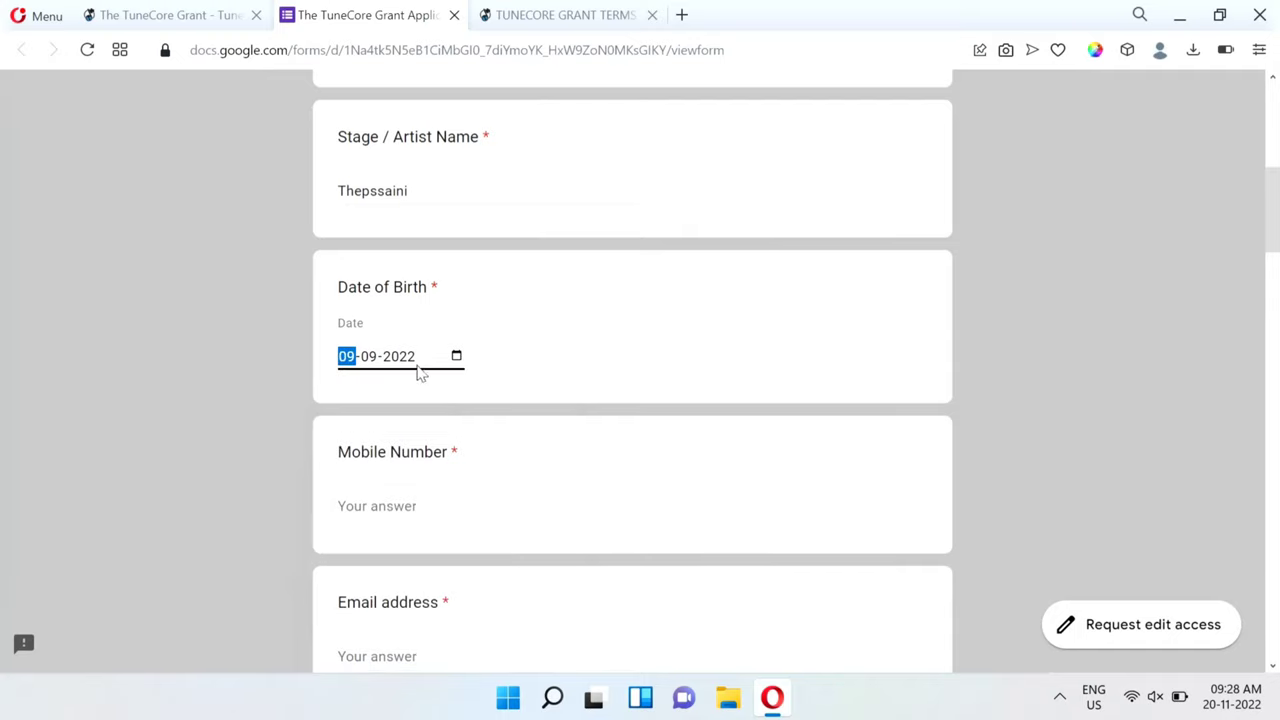
click(458, 357)
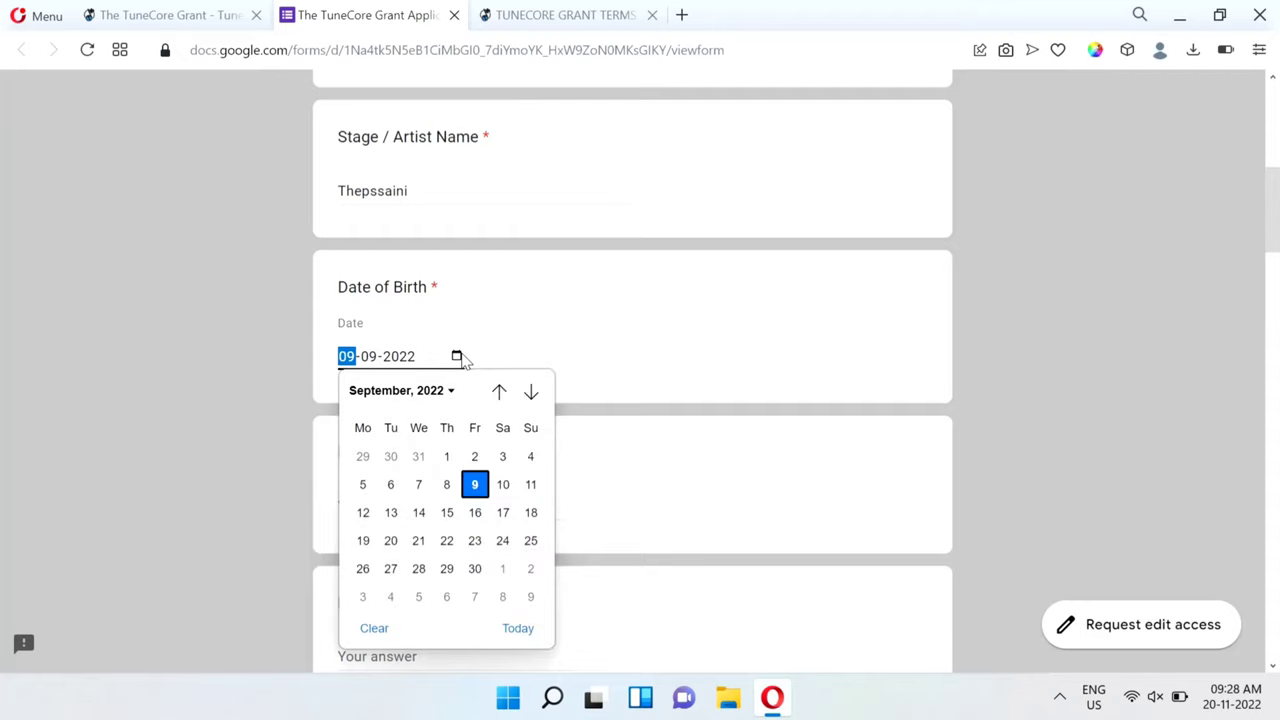
click(446, 392)
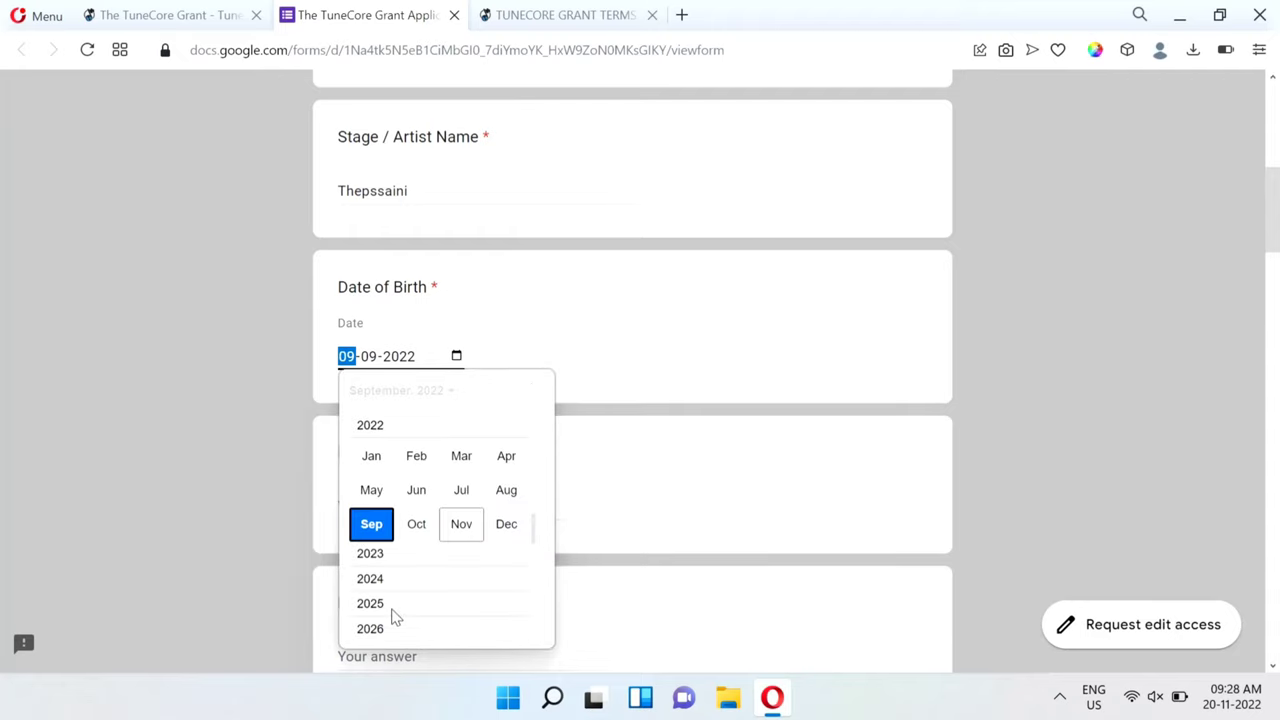
scroll(393, 615, up, 2)
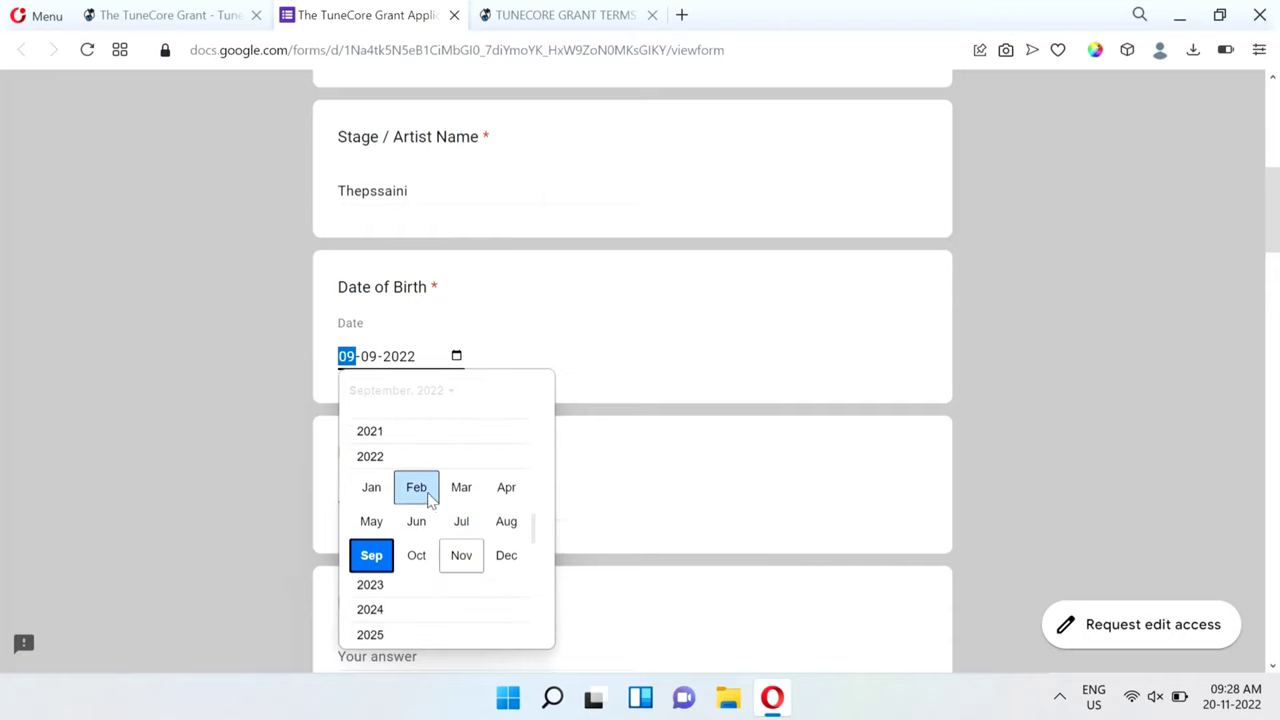
scroll(428, 500, up, 4)
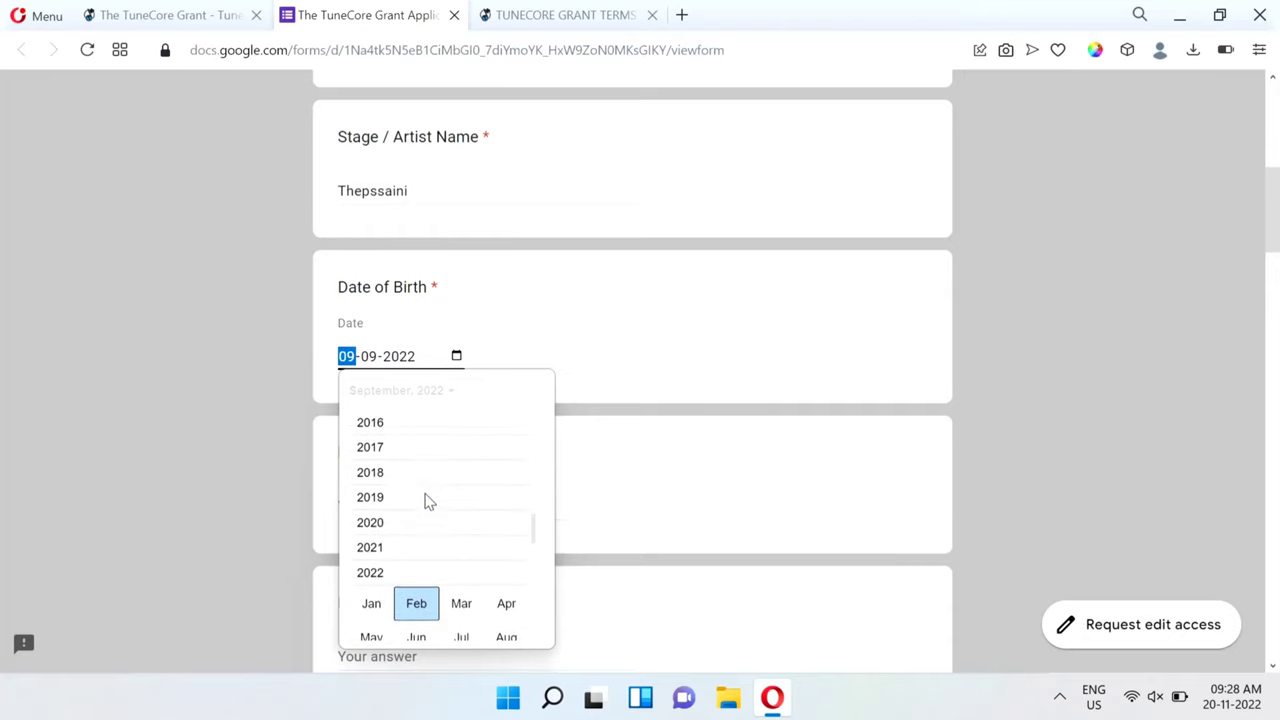
scroll(428, 500, up, 6)
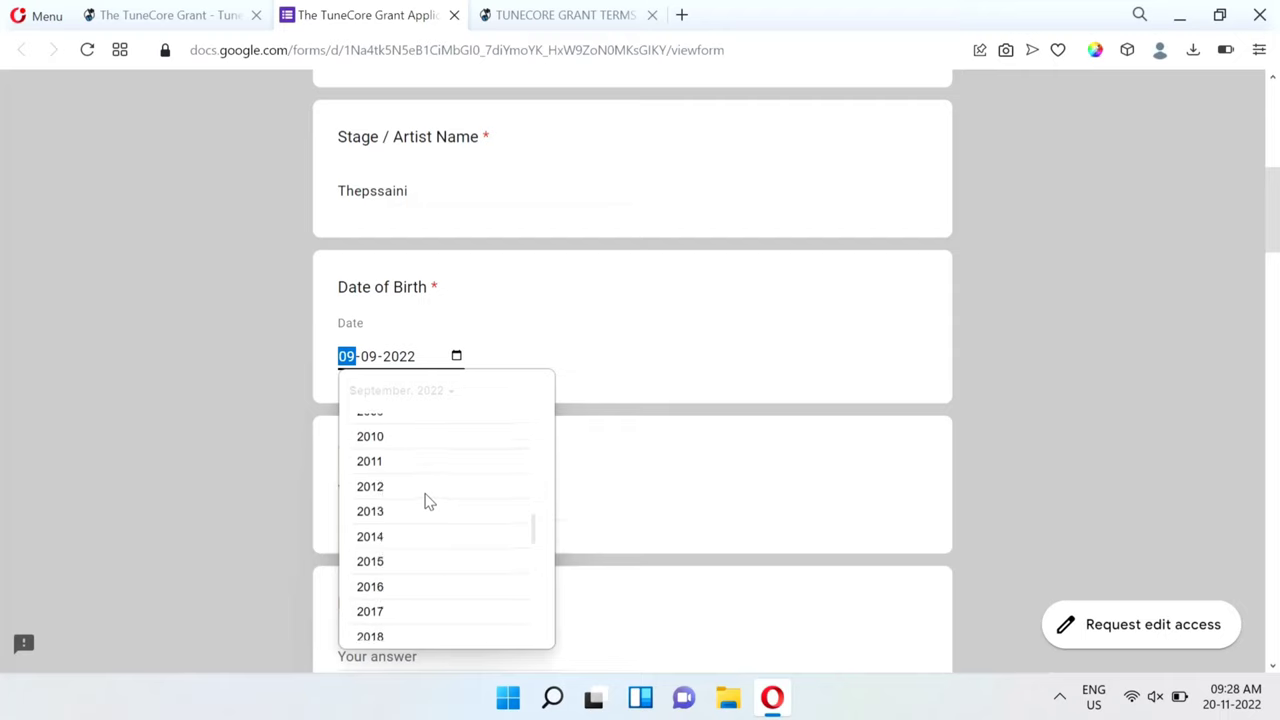
scroll(428, 500, up, 6)
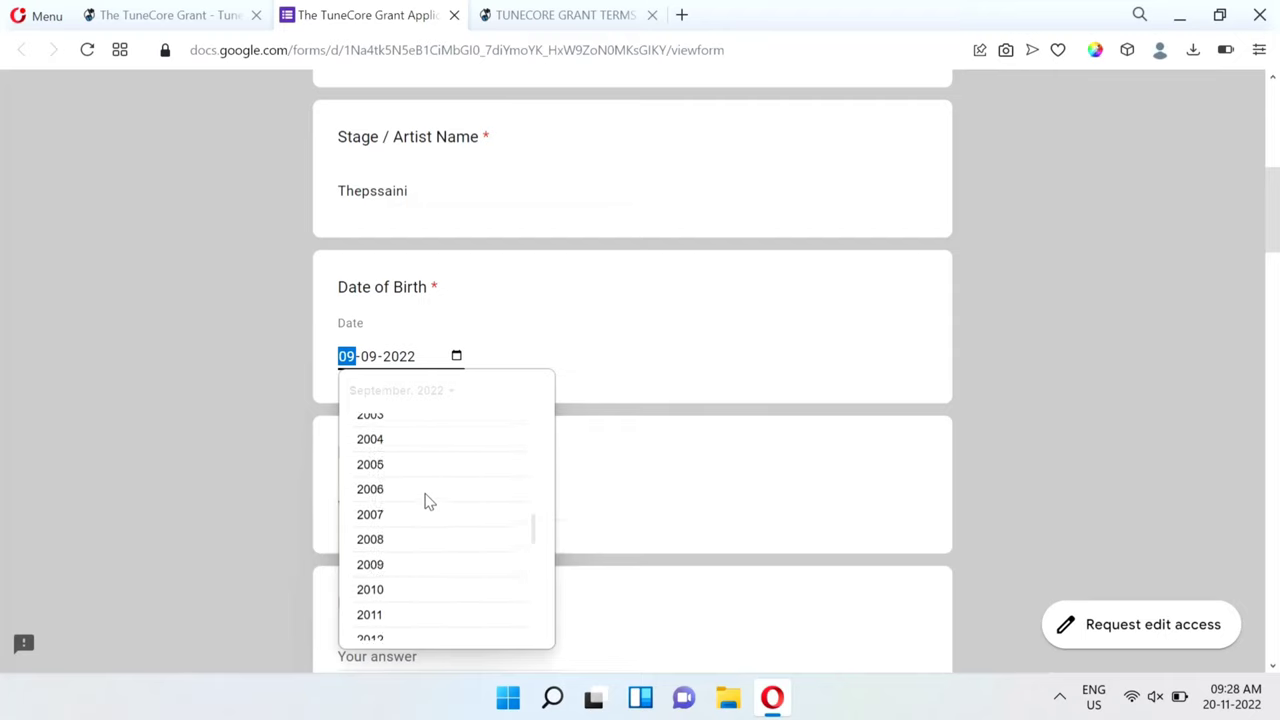
scroll(428, 500, up, 6)
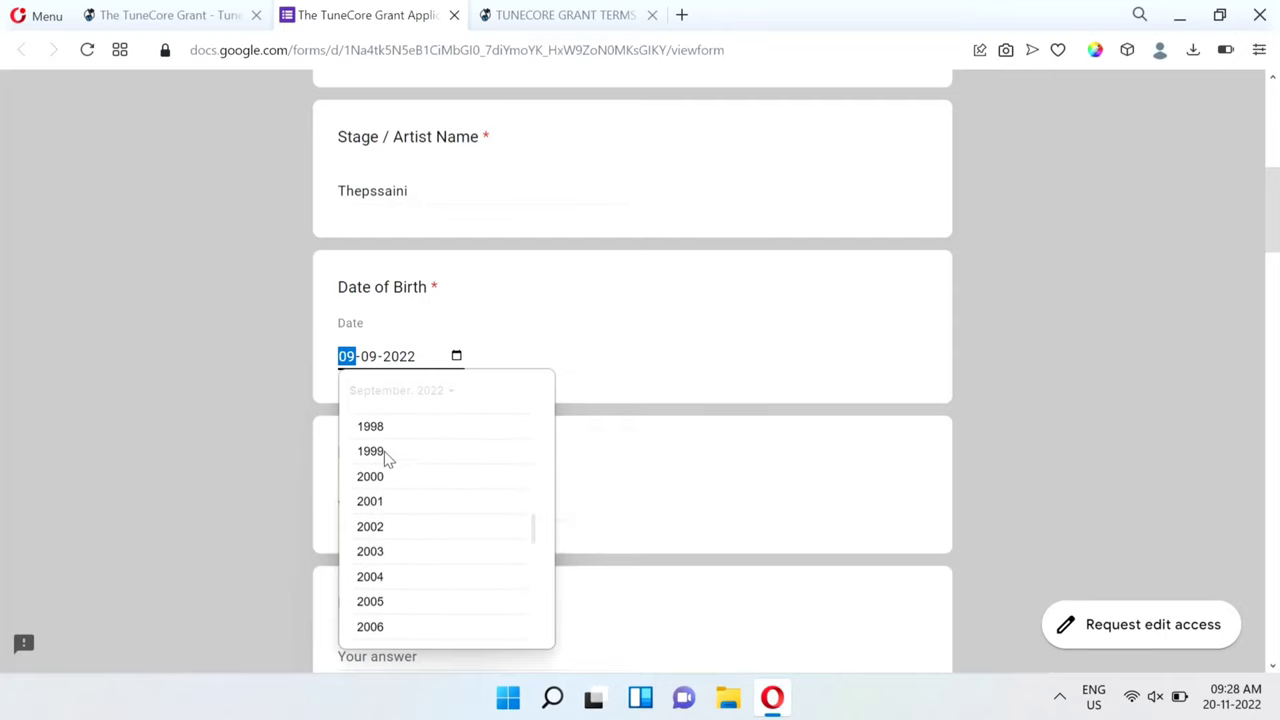
click(371, 451)
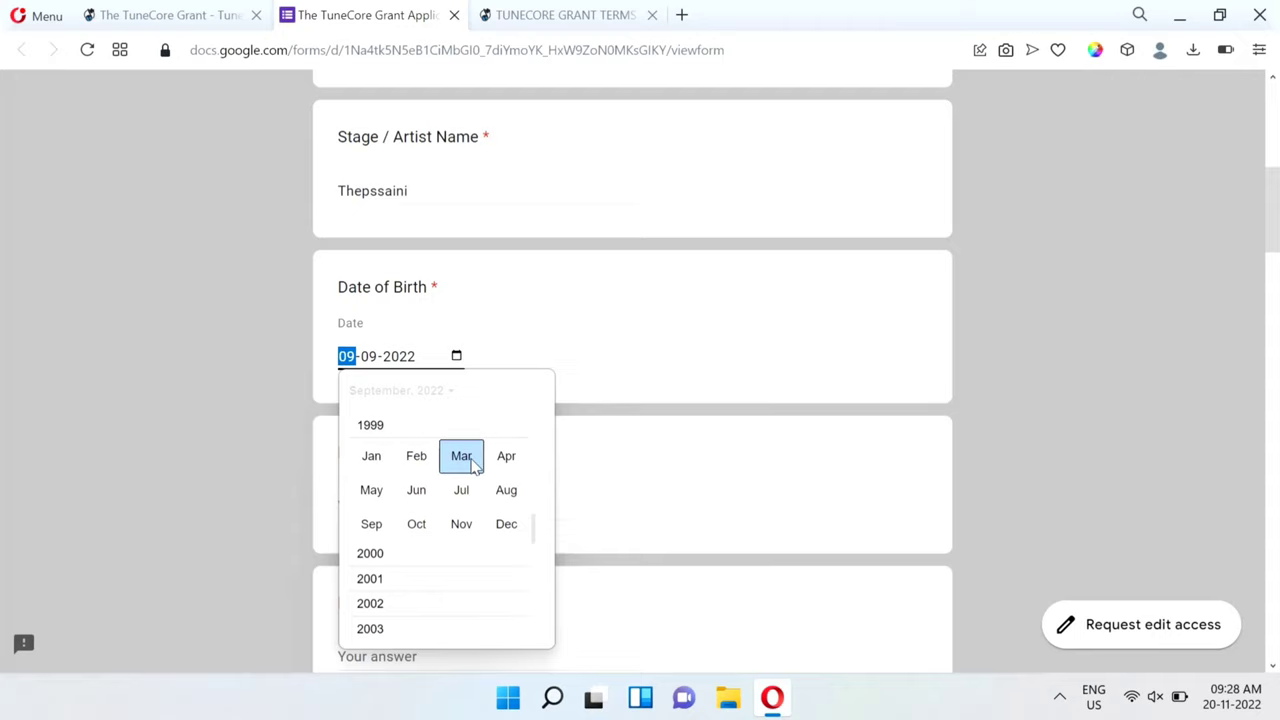
click(375, 540)
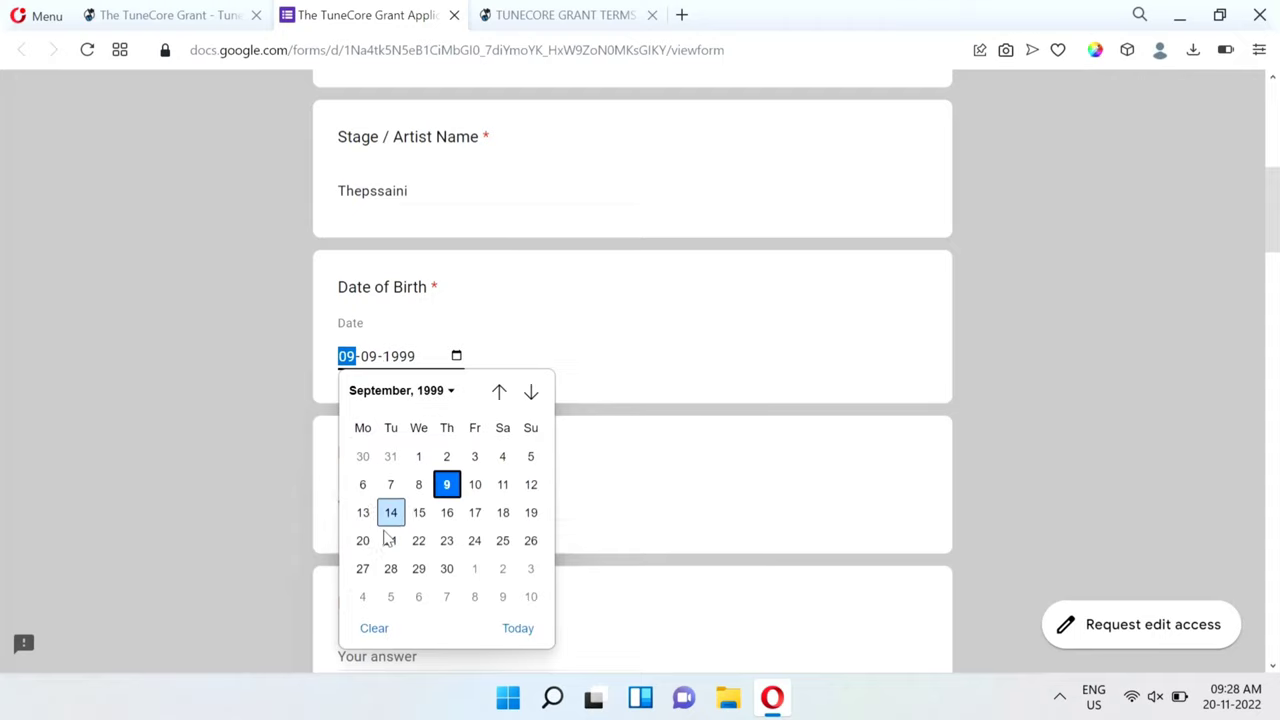
click(450, 488)
scroll(640, 440, down, 1)
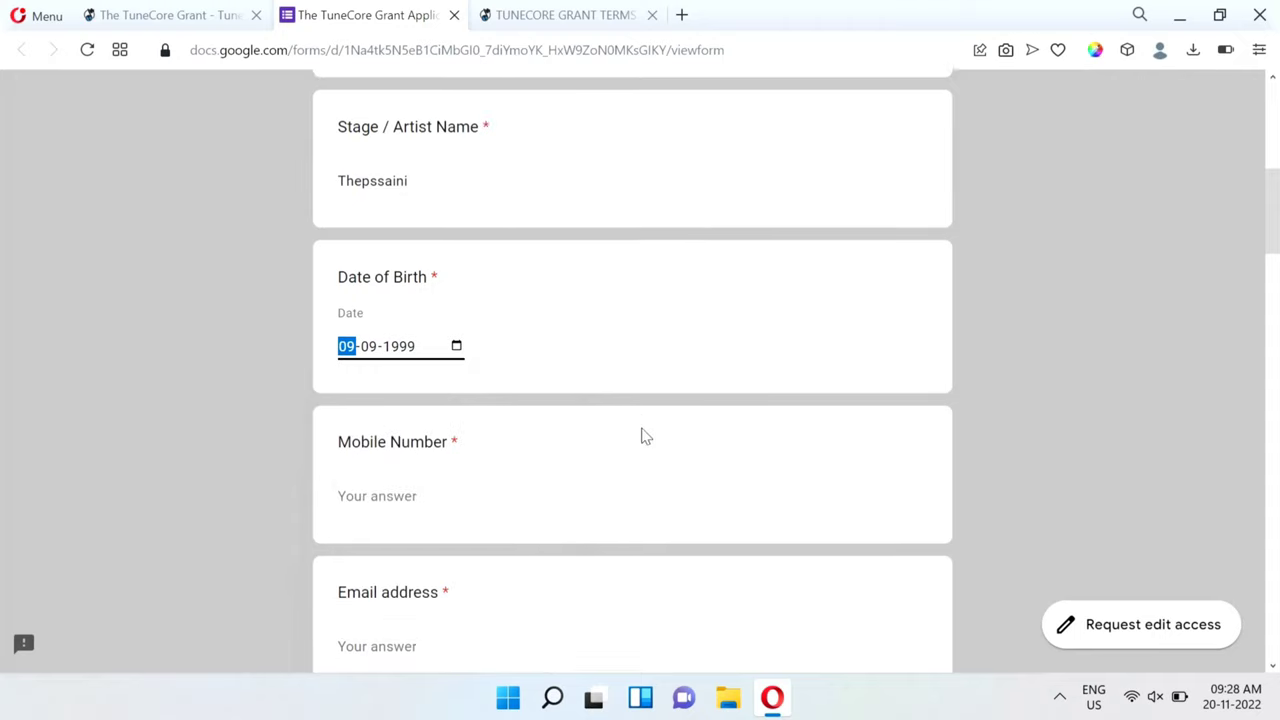
Enter the applicant's email address and city of residence.
click(411, 365)
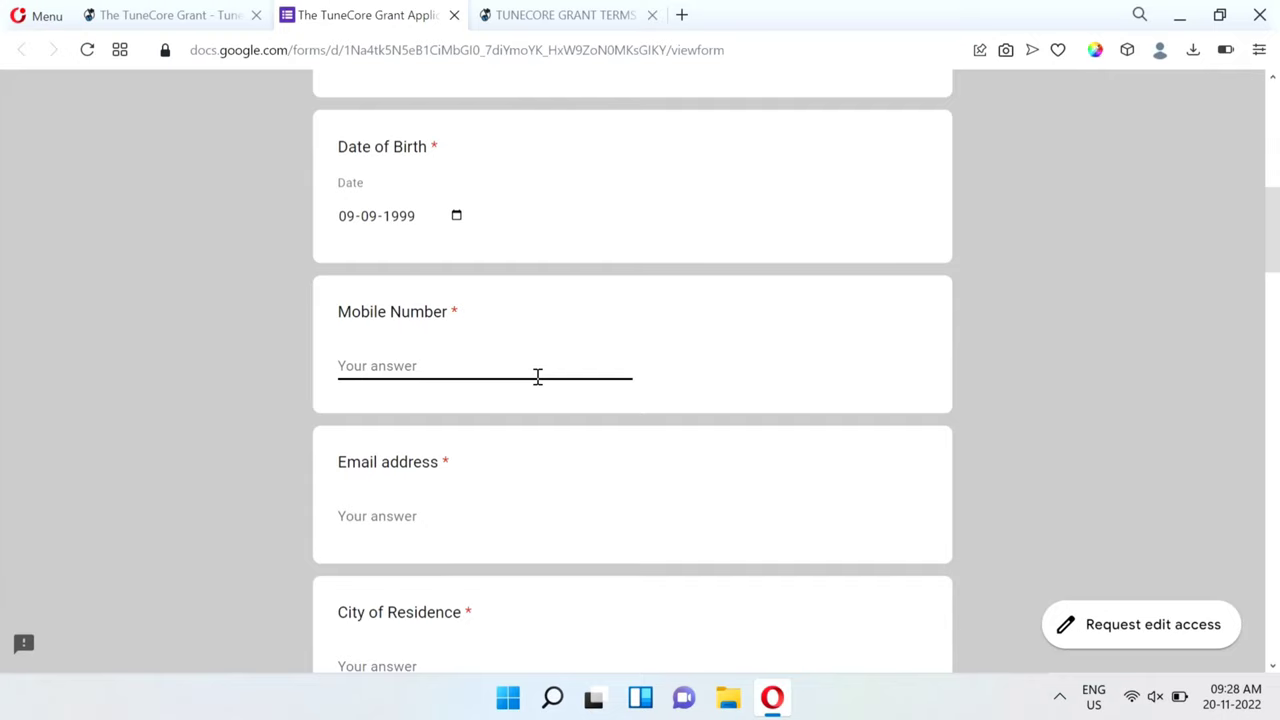
key(Tab)
scroll(413, 271, down, 2)
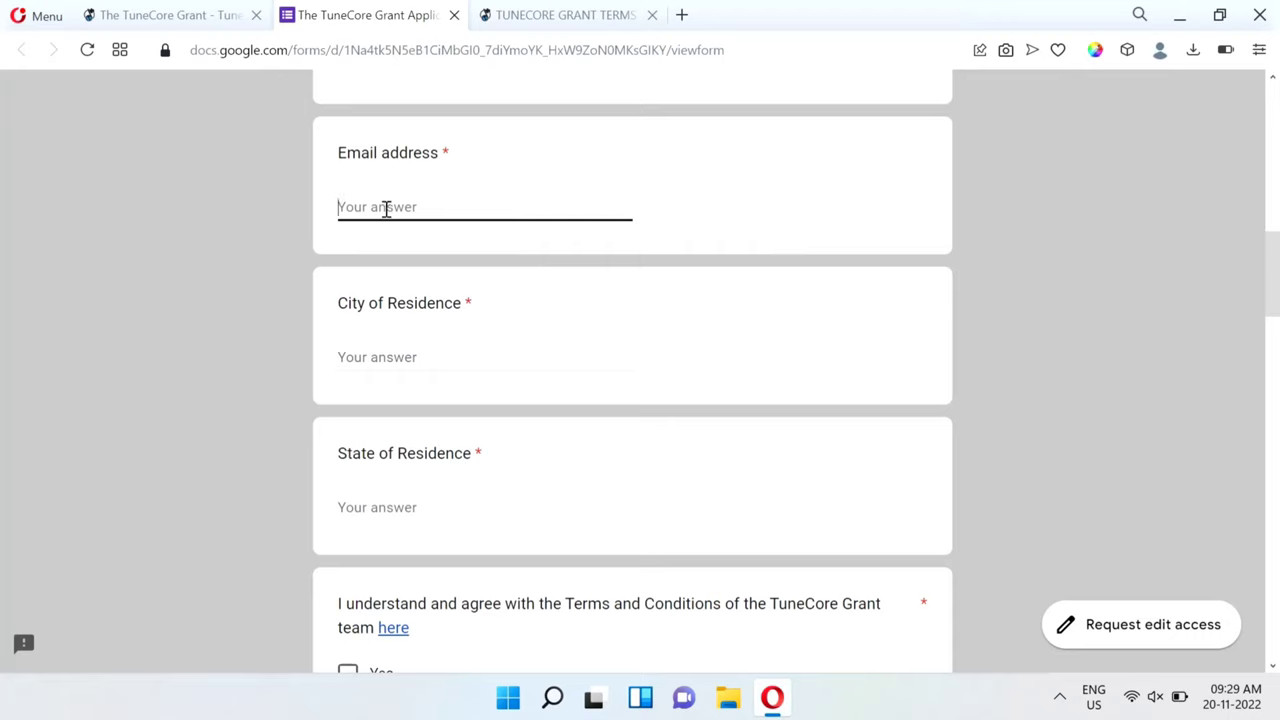
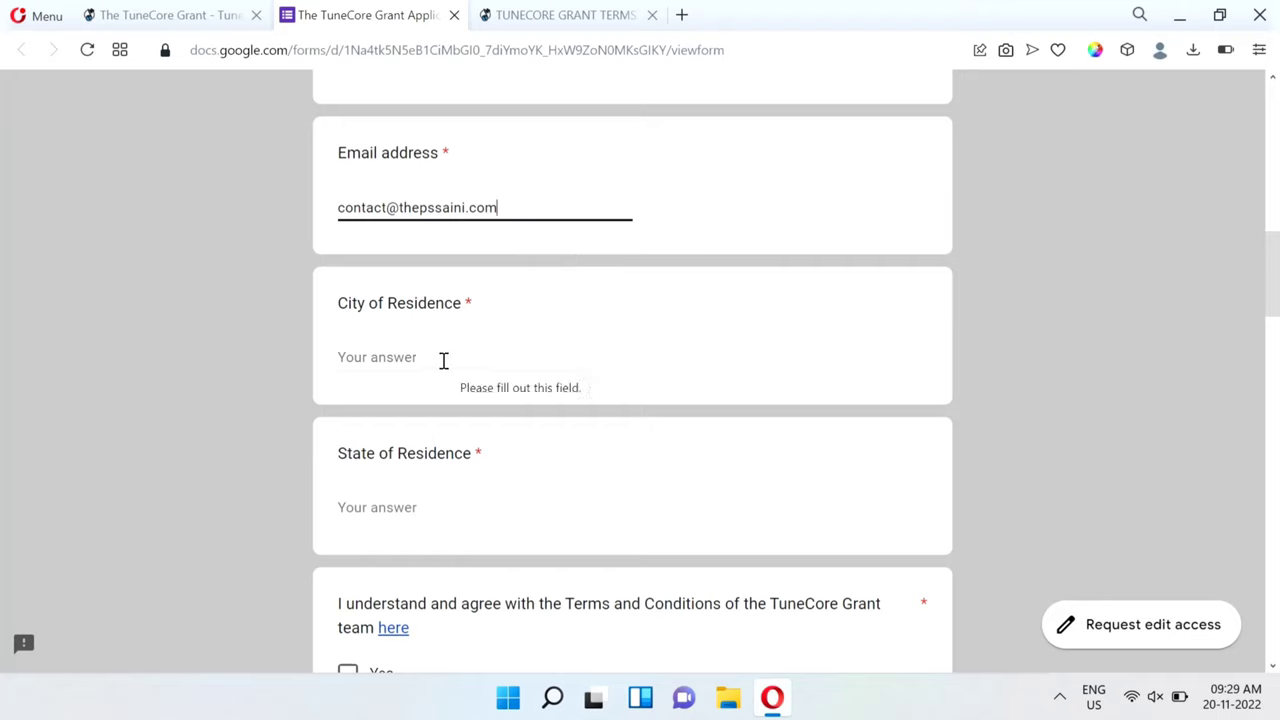
click(405, 362)
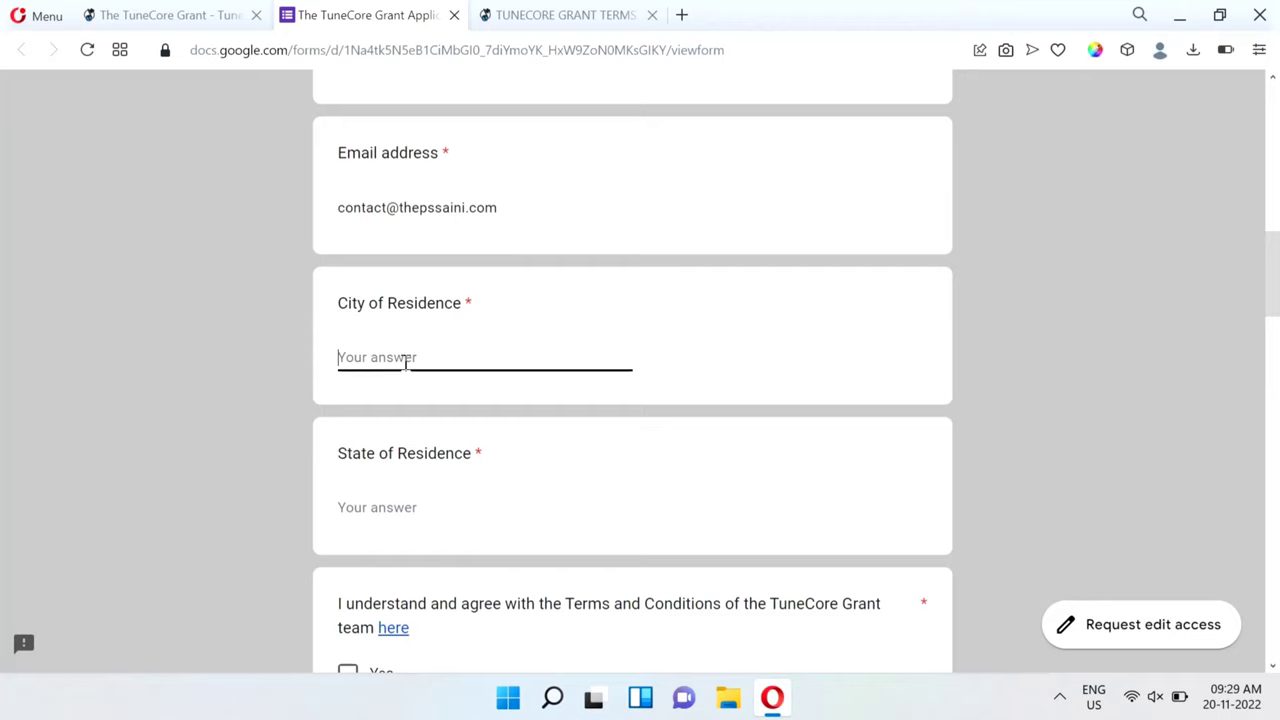
text(Chandigrarh)
scroll(451, 452, down, 3)
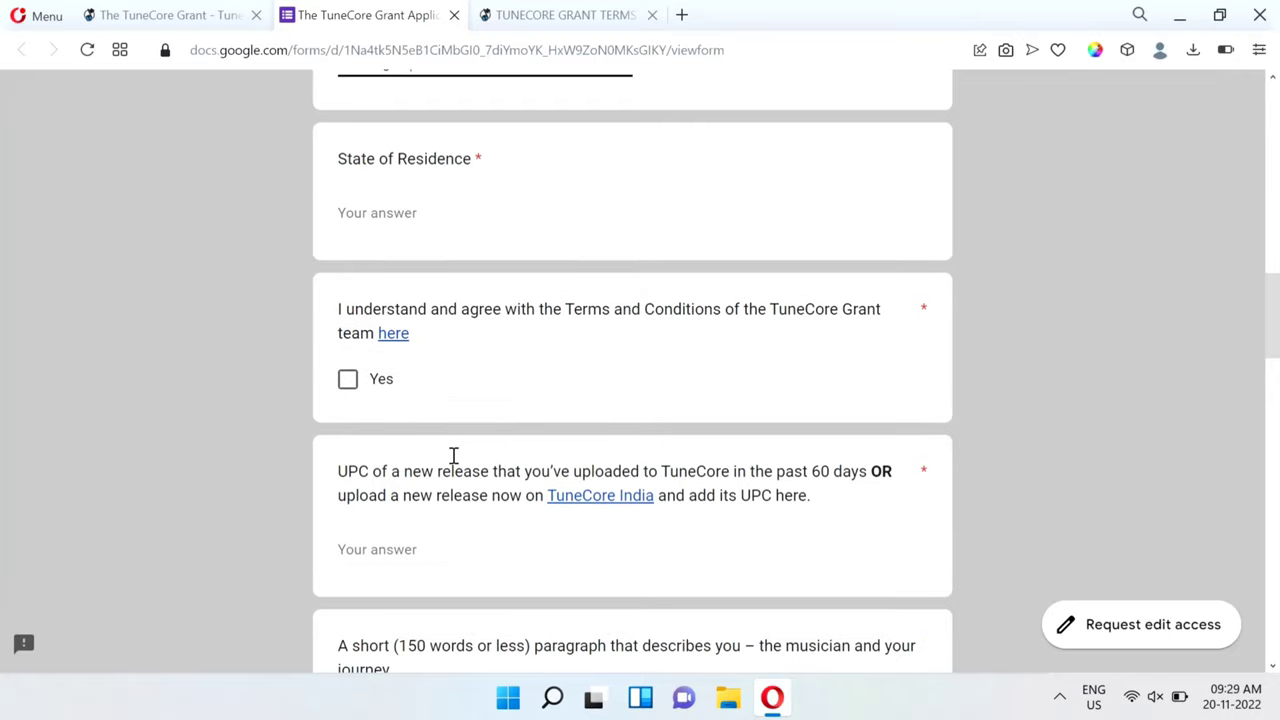
Enter the state of residence and tick Yes to agree to the grant terms.
click(376, 212)
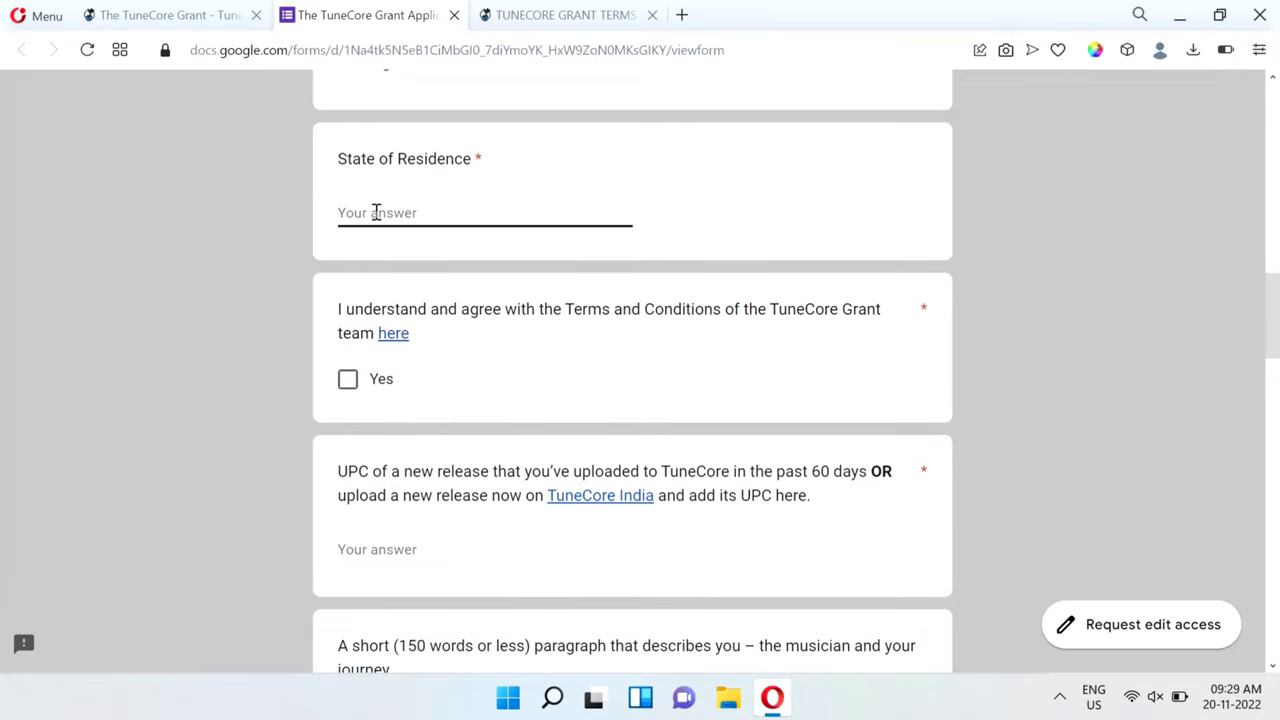
text(Punjab)
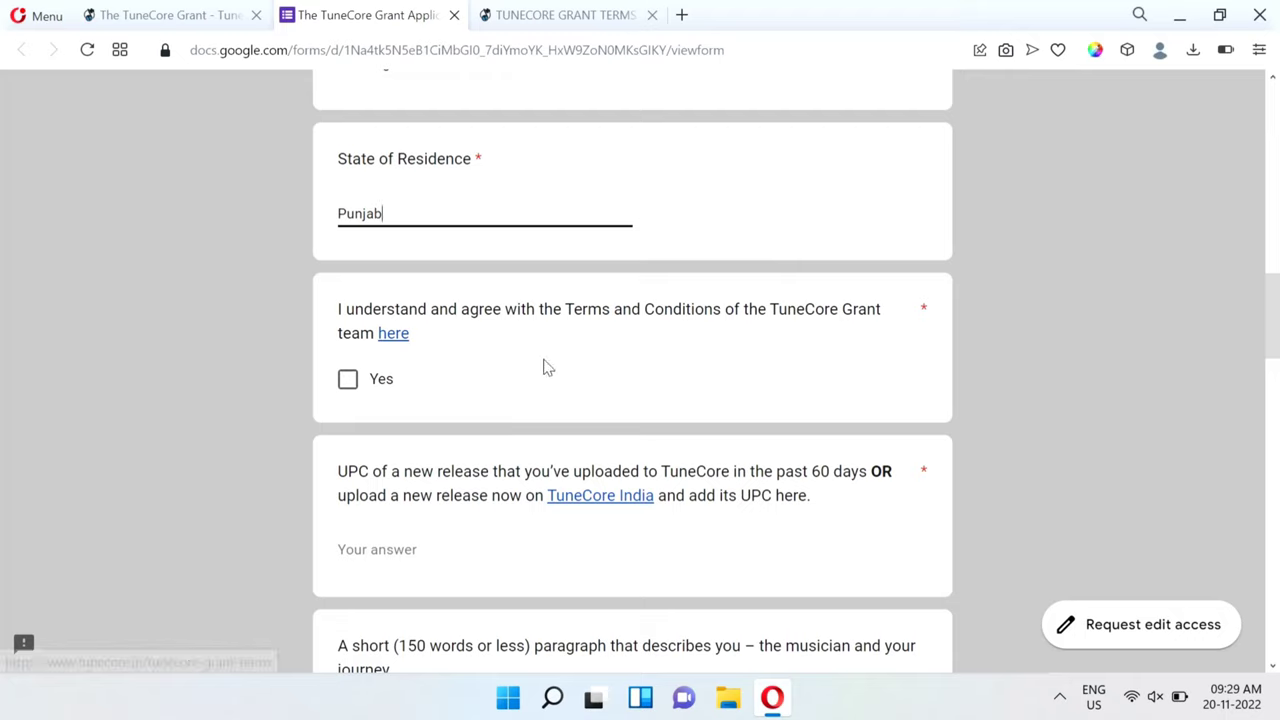
click(350, 380)
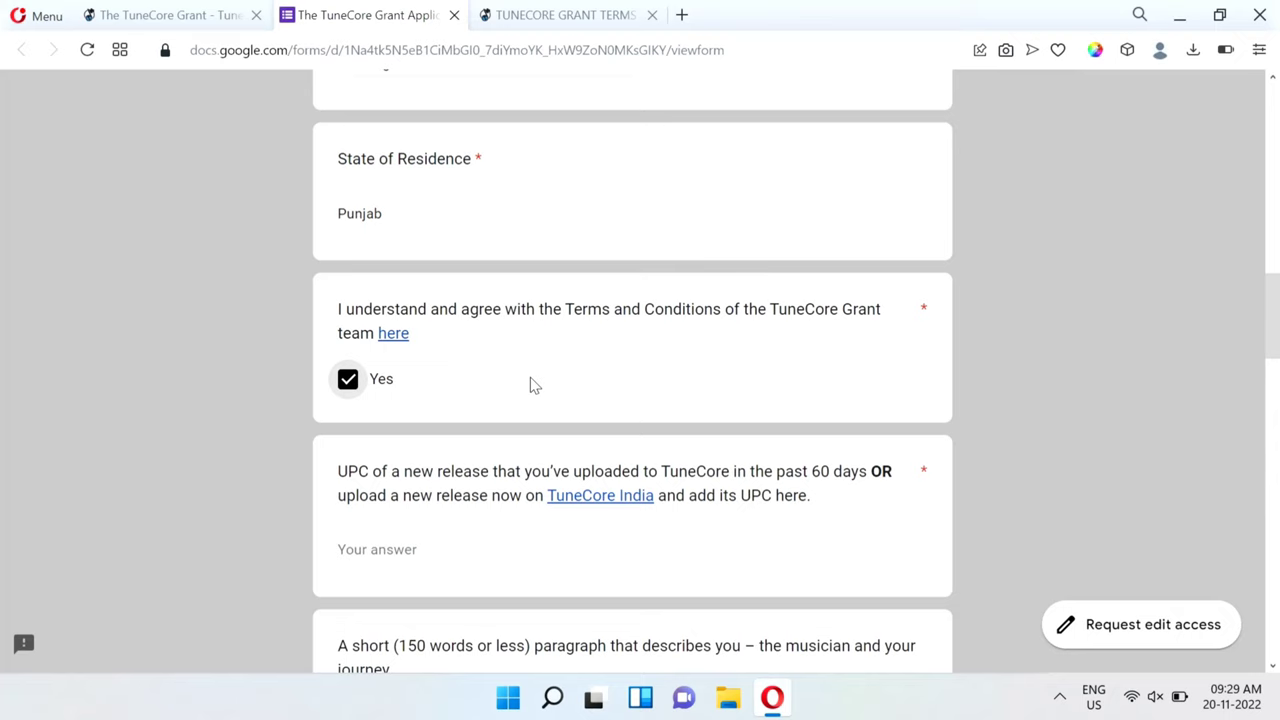
scroll(530, 383, down, 3)
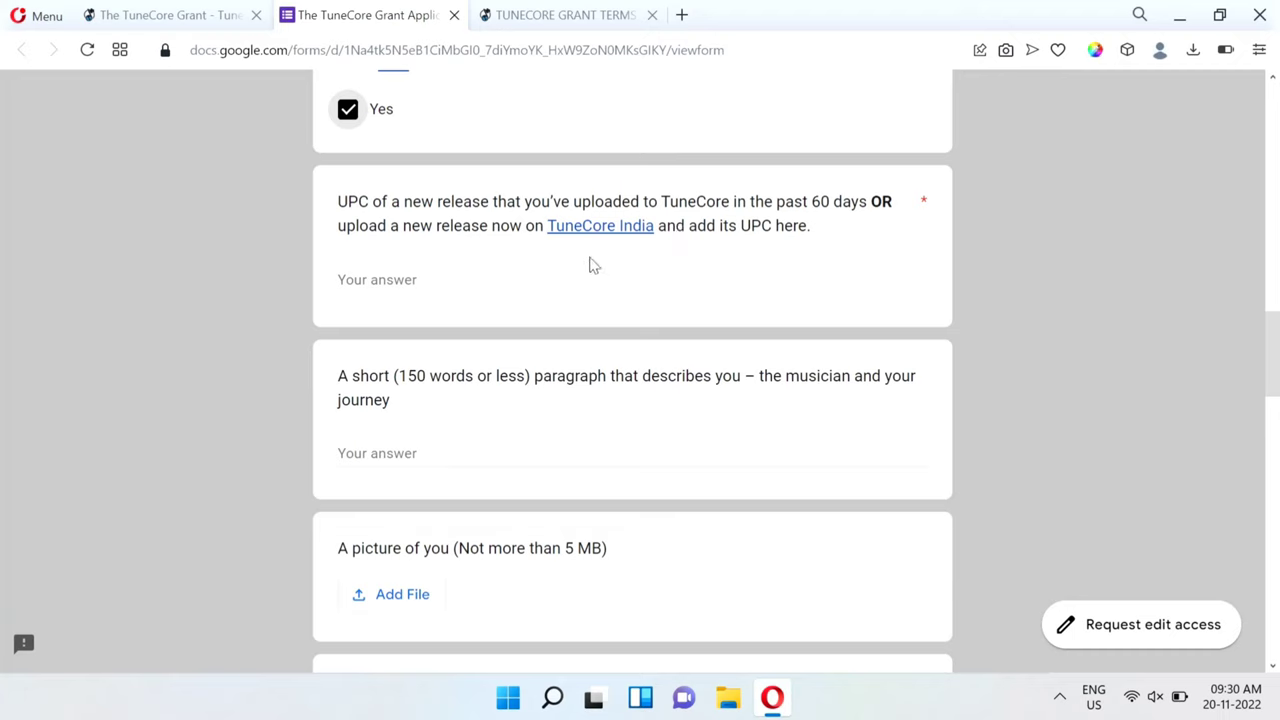
Open TuneCore India in a background tab and browse the TuneCore dashboard.
middle_click(640, 229)
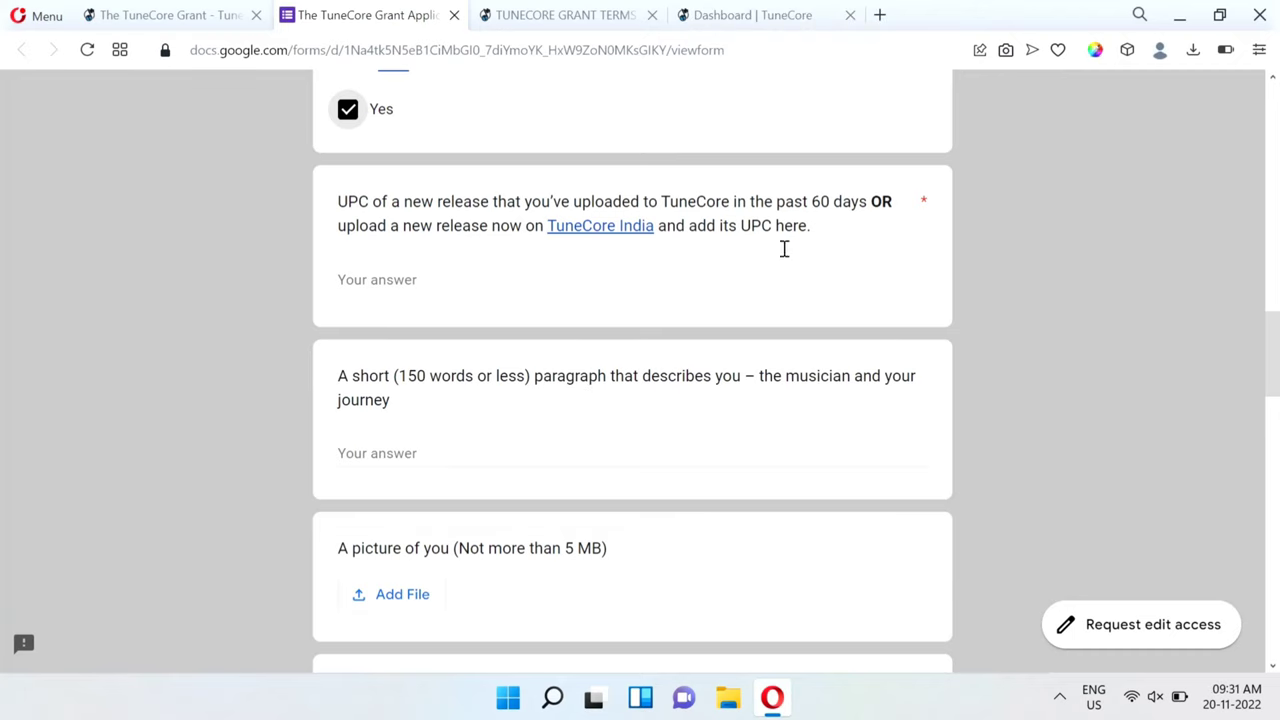
click(766, 15)
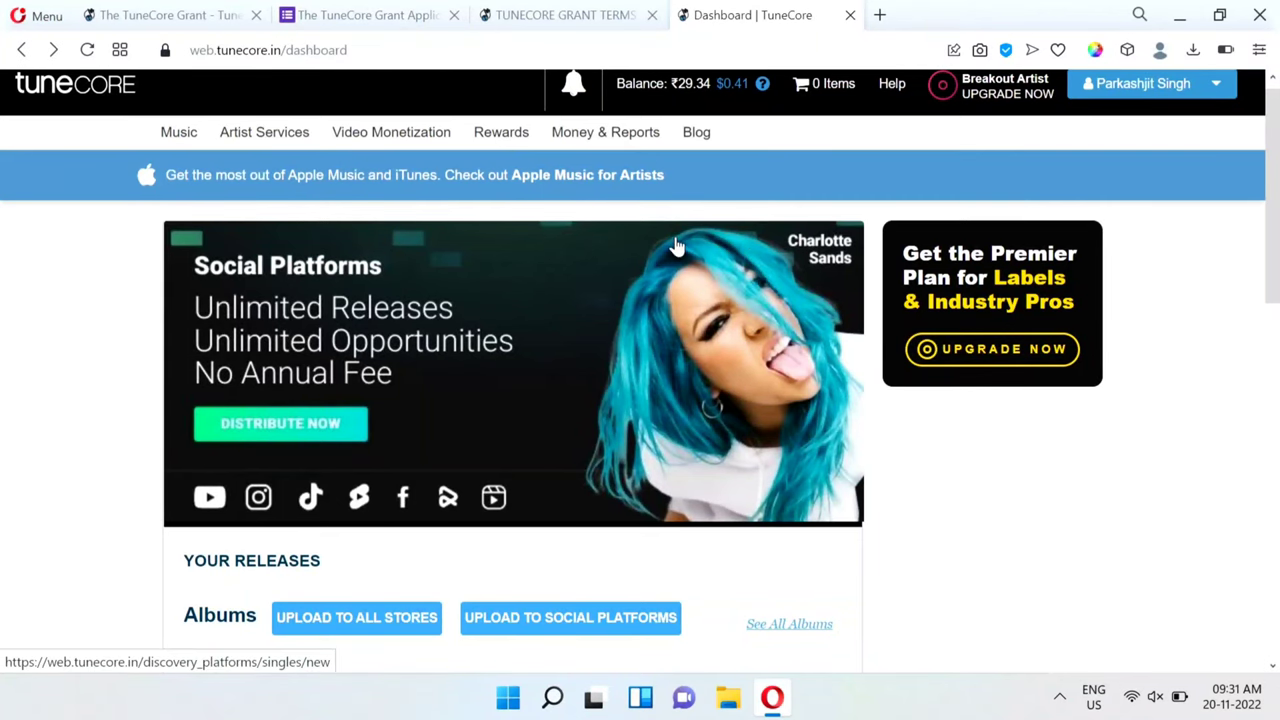
scroll(675, 248, up, 1)
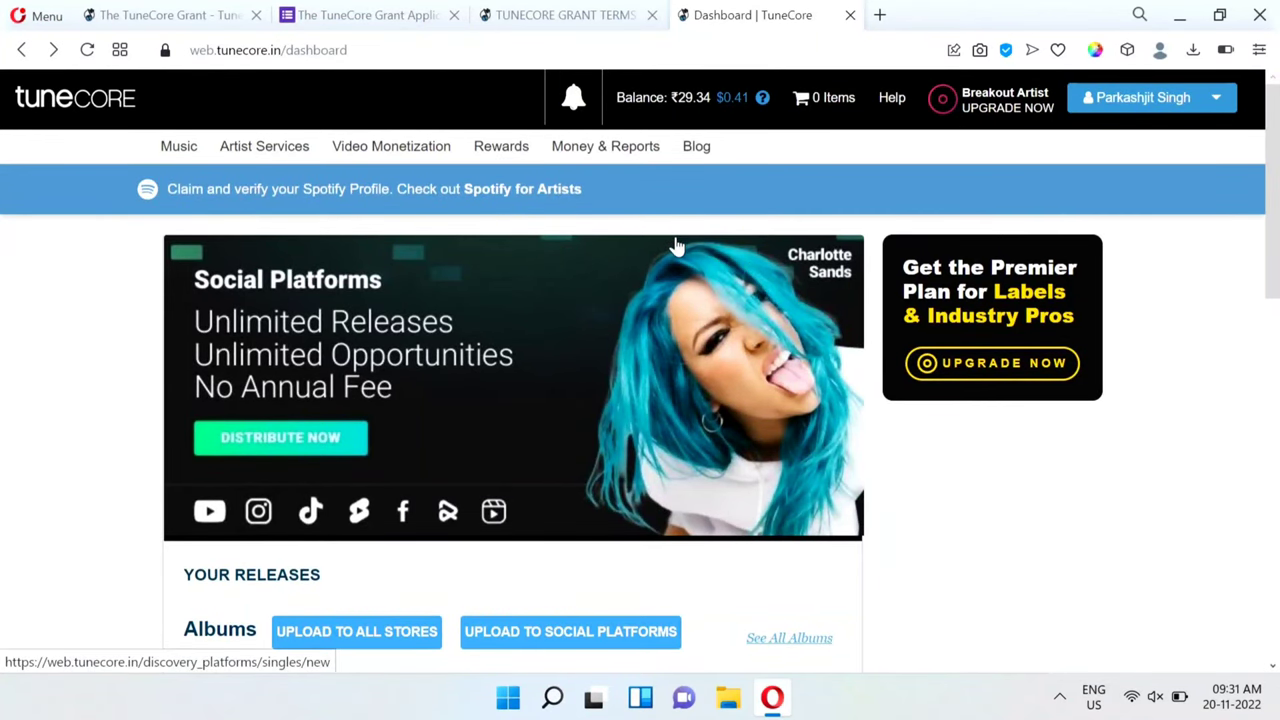
scroll(583, 427, down, 5)
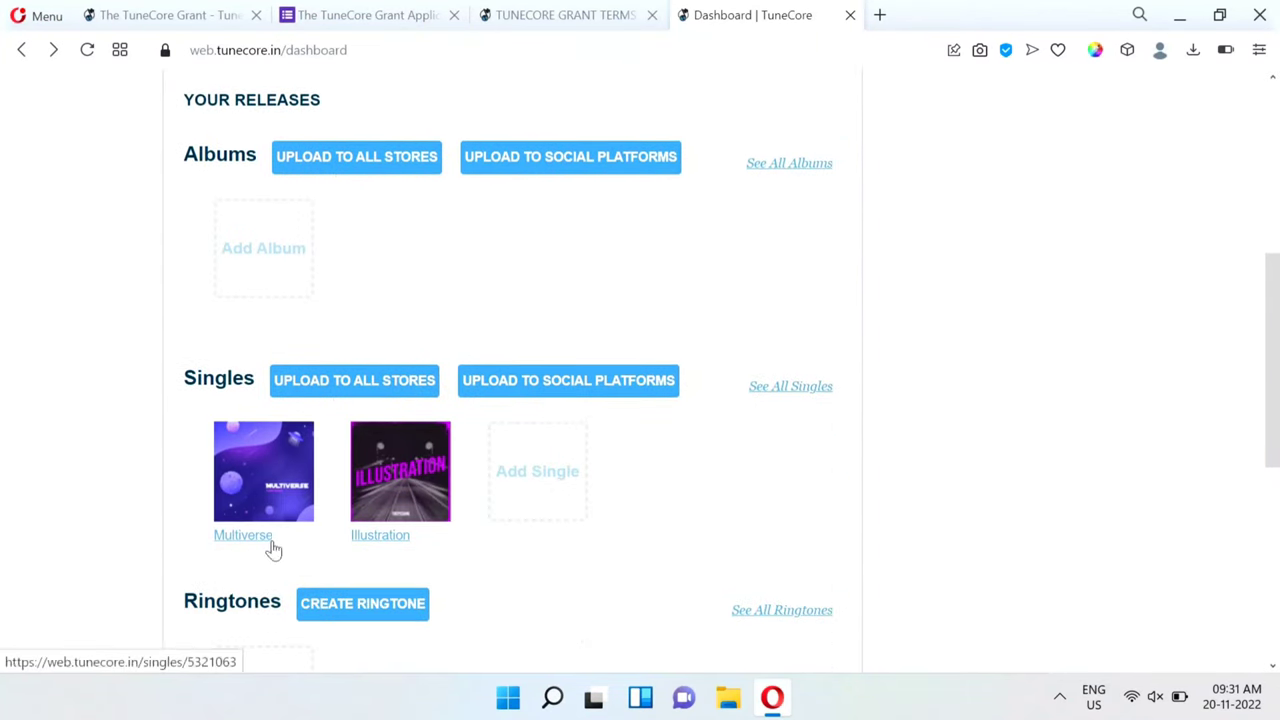
scroll(273, 549, down, 2)
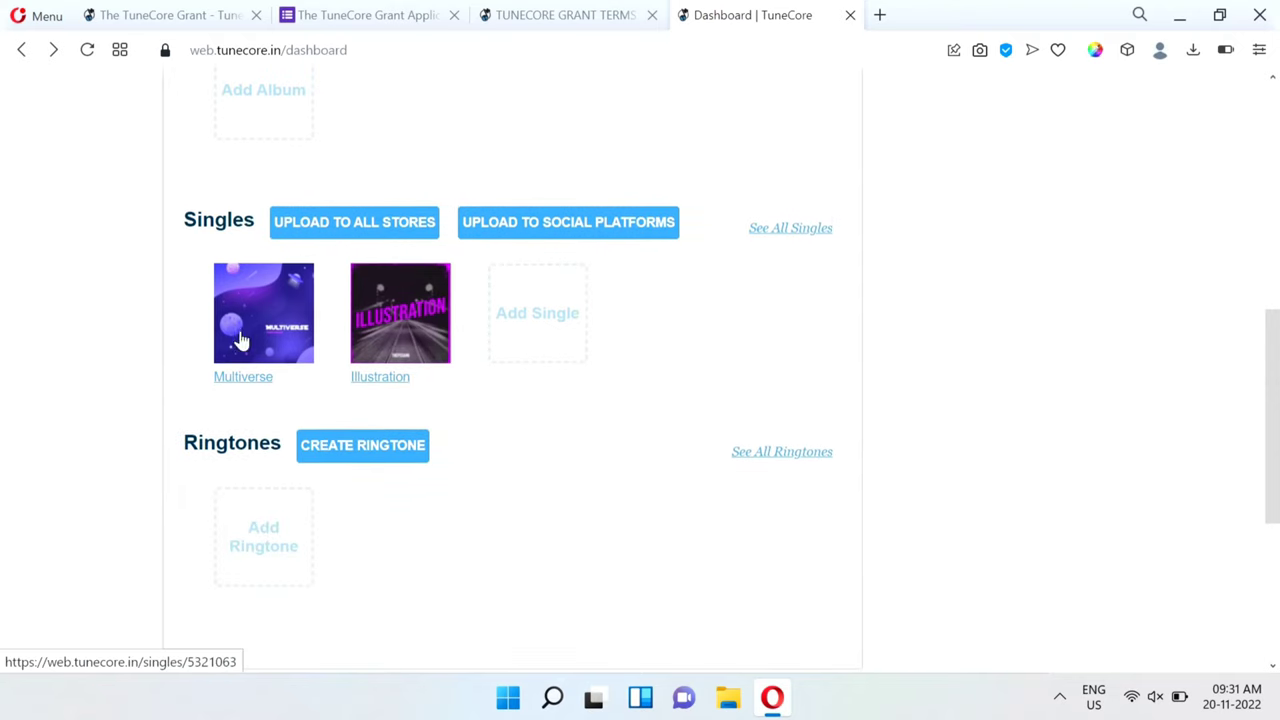
scroll(346, 340, up, 3)
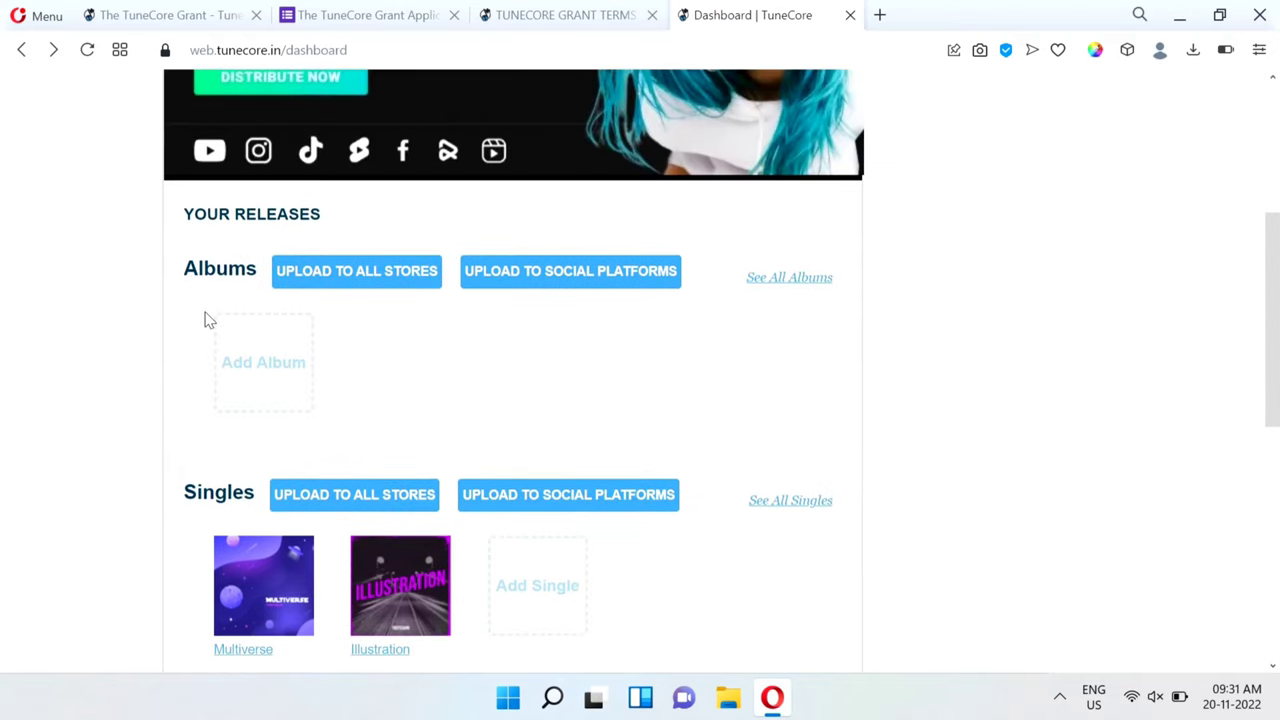
scroll(357, 429, down, 3)
click(387, 420)
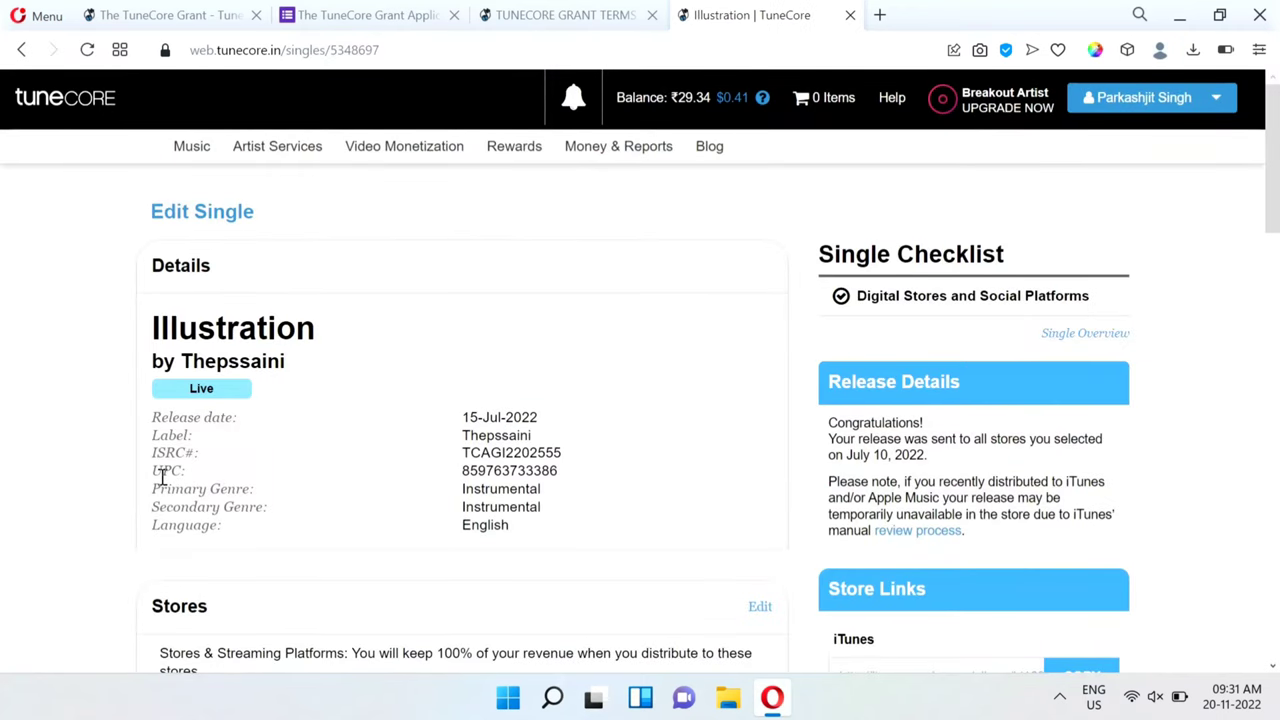
double_click(511, 470)
key(ctrl+c)
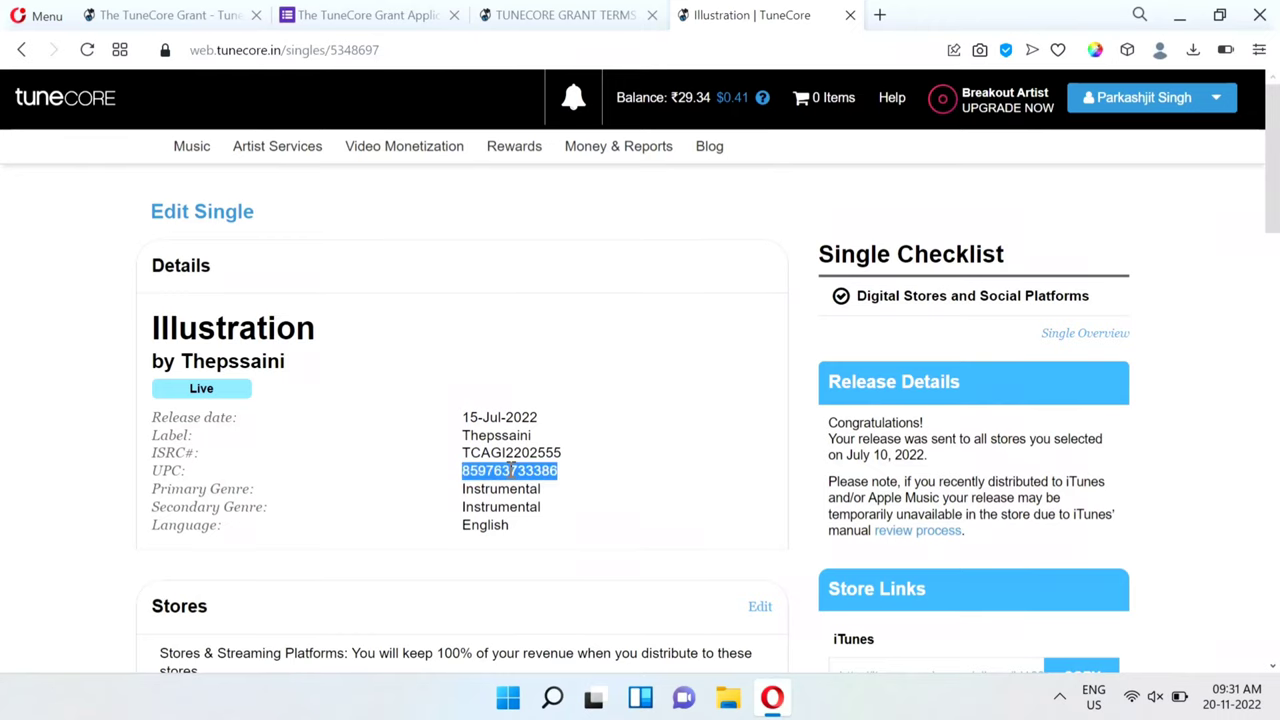
click(537, 432)
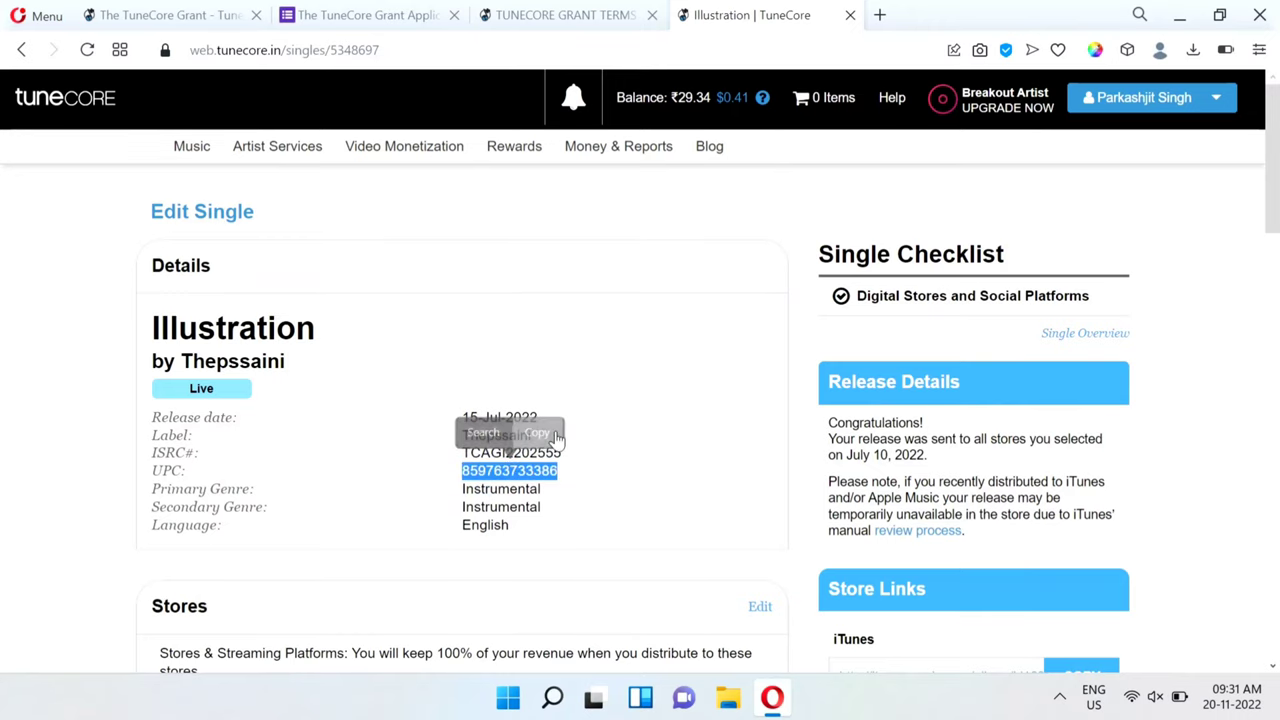
click(383, 9)
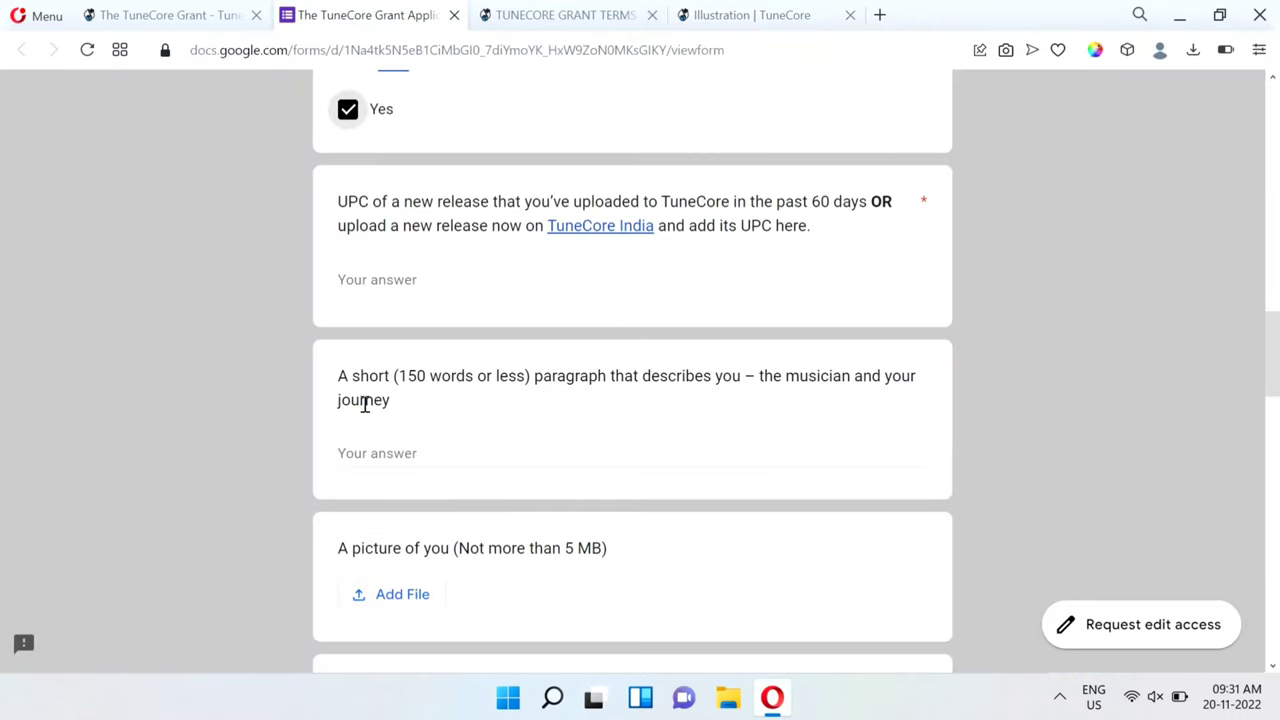
click(387, 279)
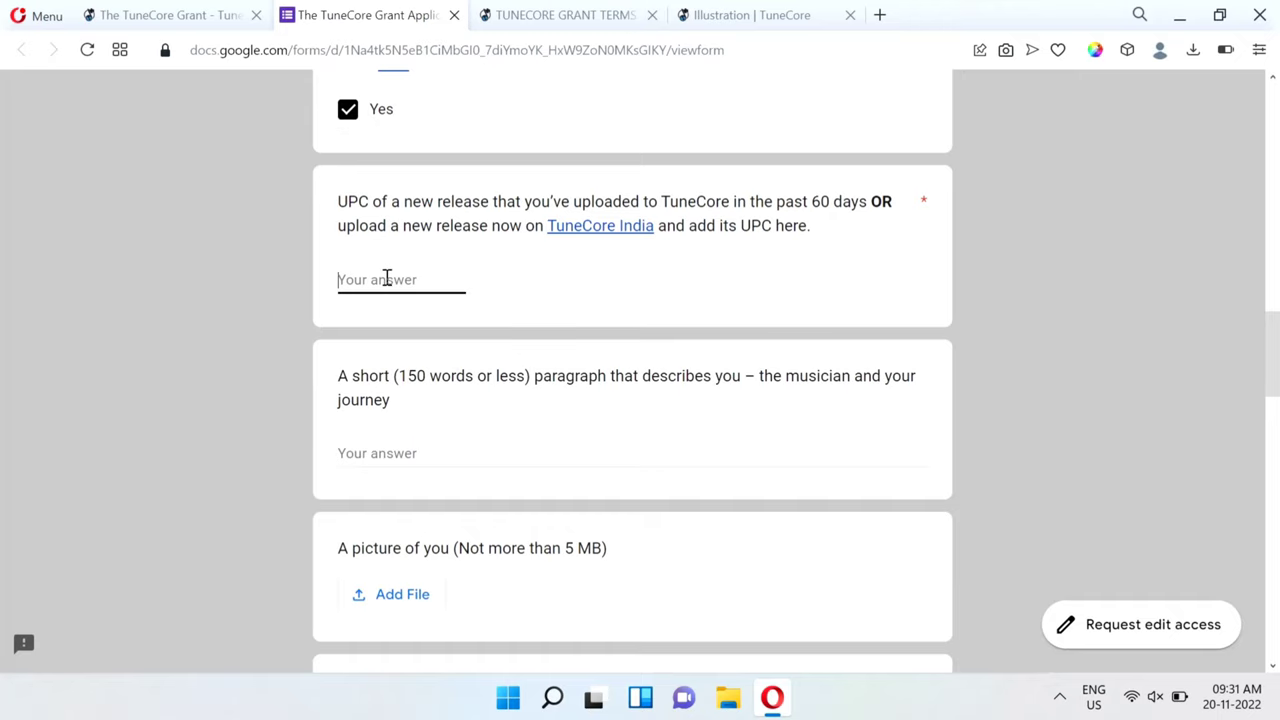
key(ctrl+v)
scroll(590, 422, down, 1)
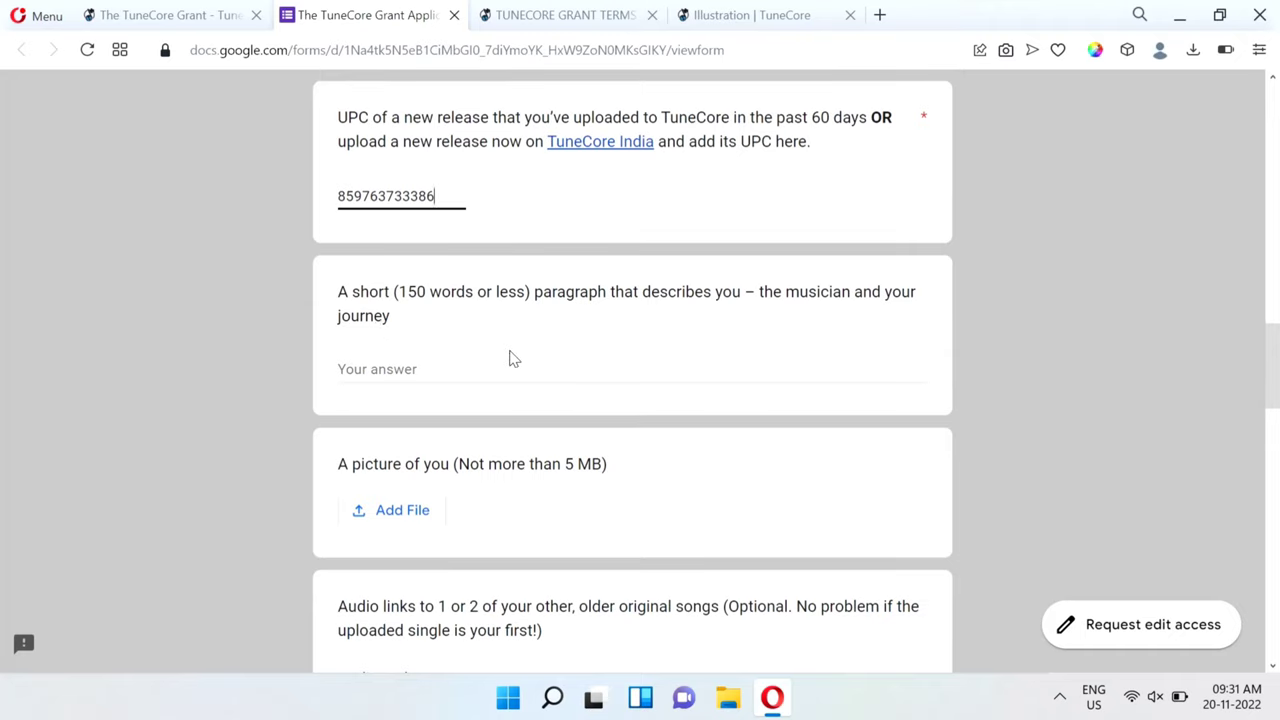
scroll(511, 357, down, 1)
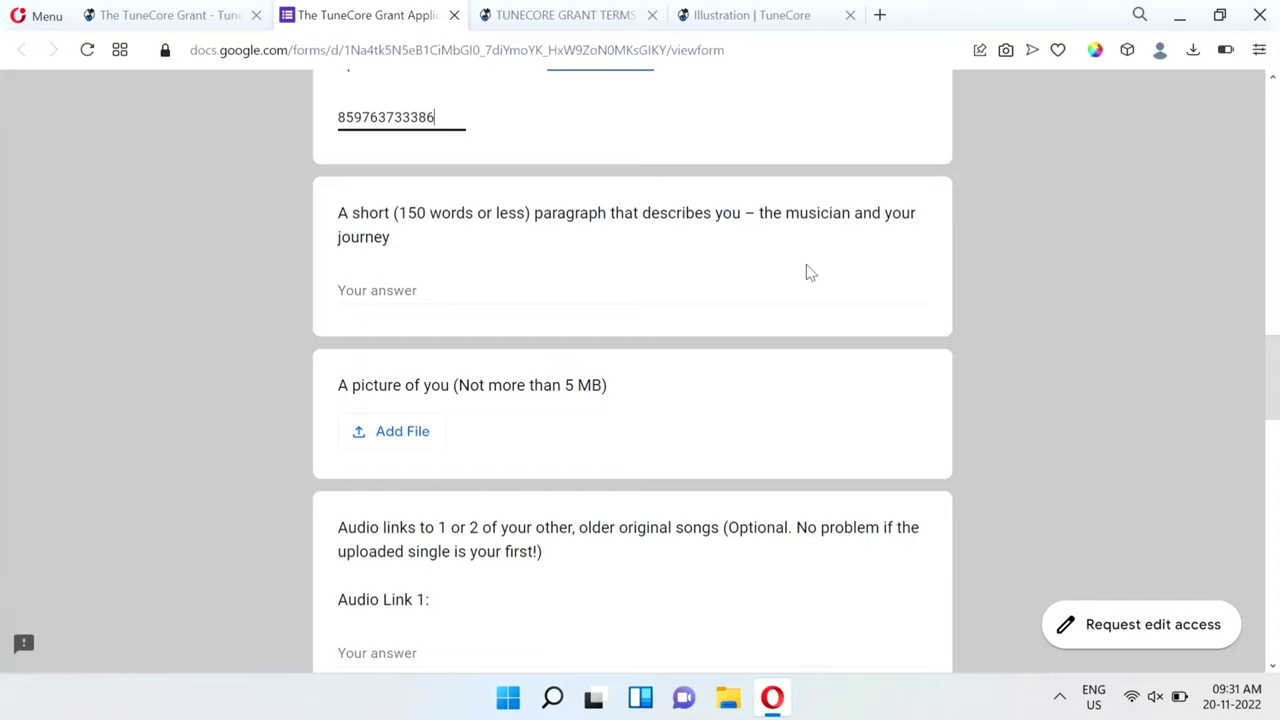
Answer the musician-description paragraph with N/A.
click(397, 297)
text(N)
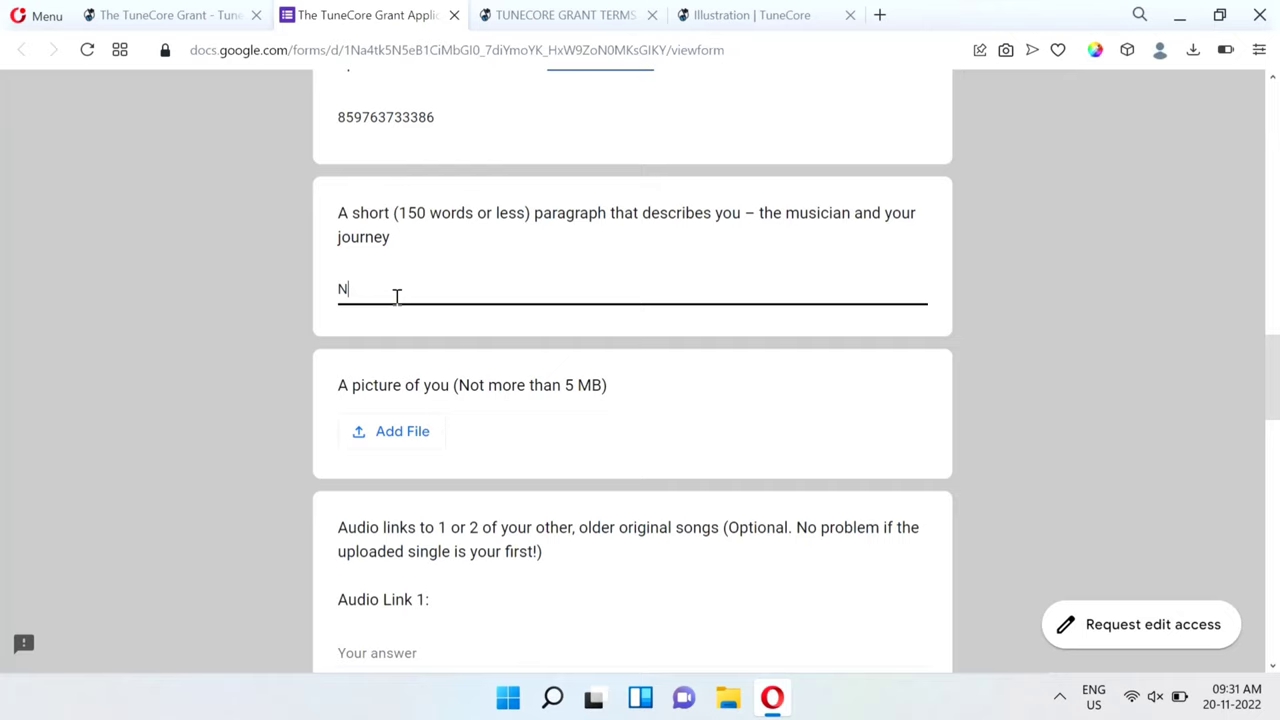
text(/A)
scroll(472, 495, down, 2)
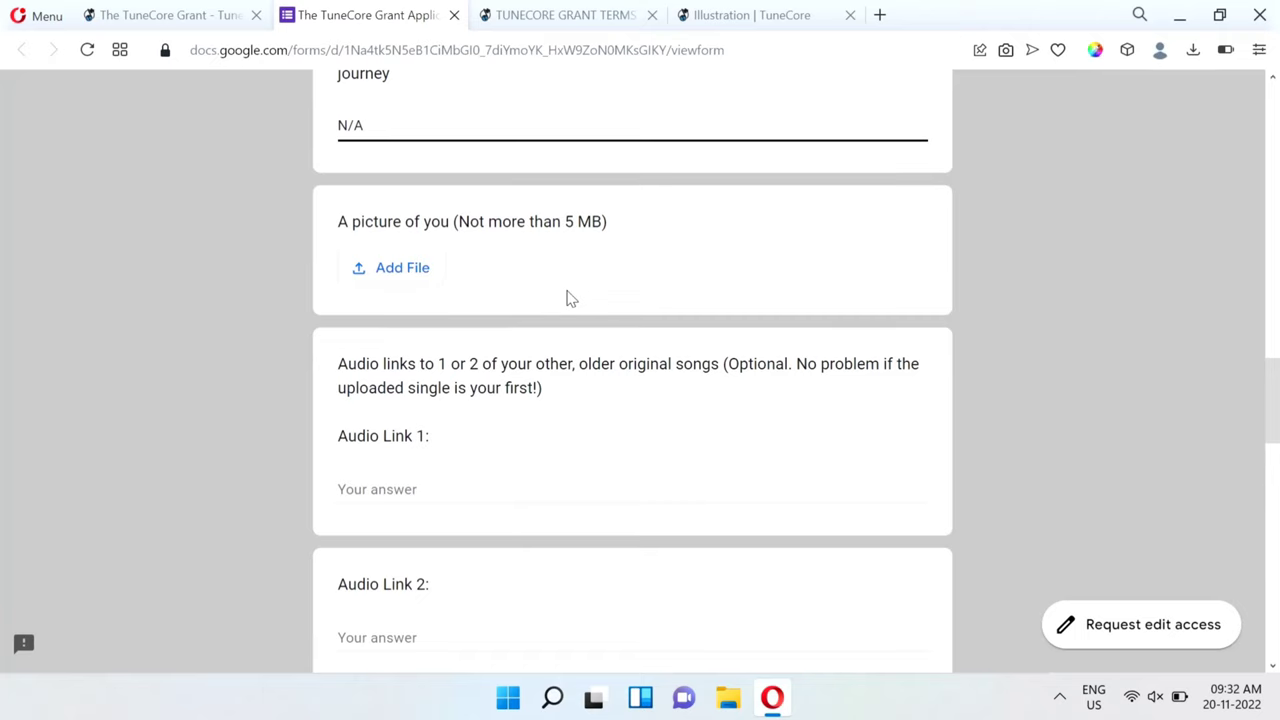
scroll(566, 297, down, 2)
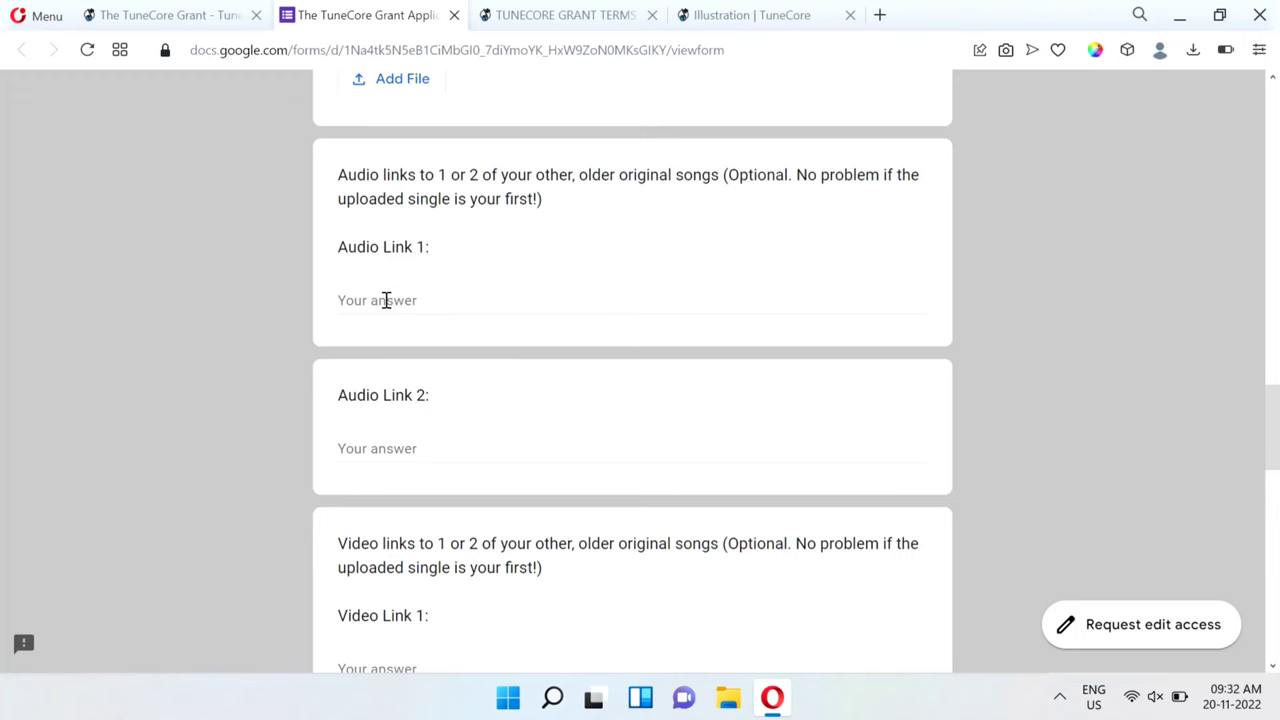
click(393, 300)
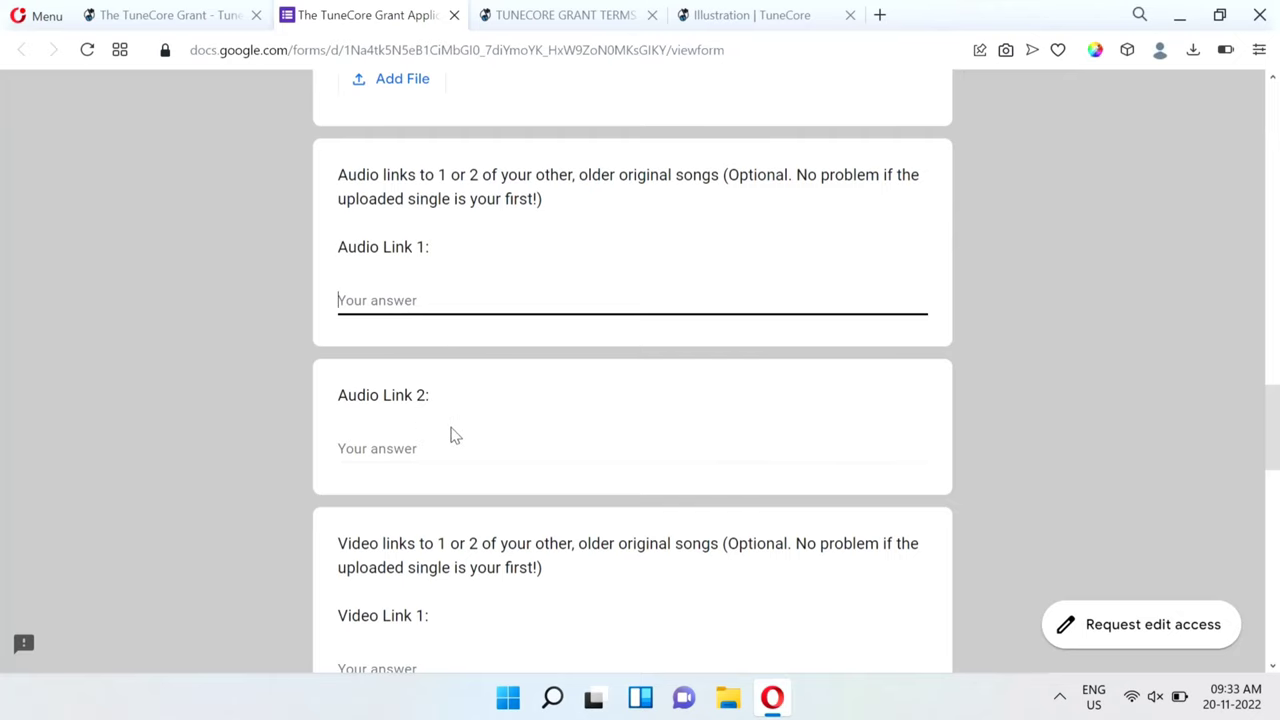
scroll(450, 435, down, 2)
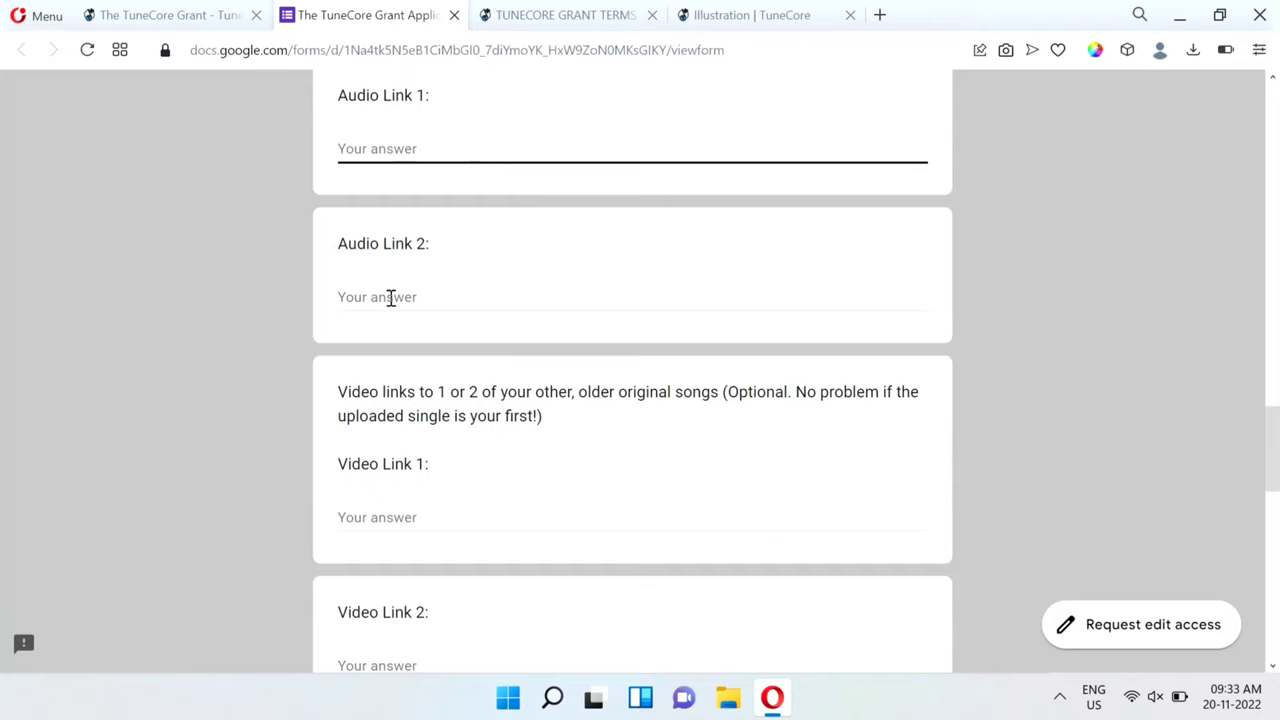
scroll(432, 337, down, 2)
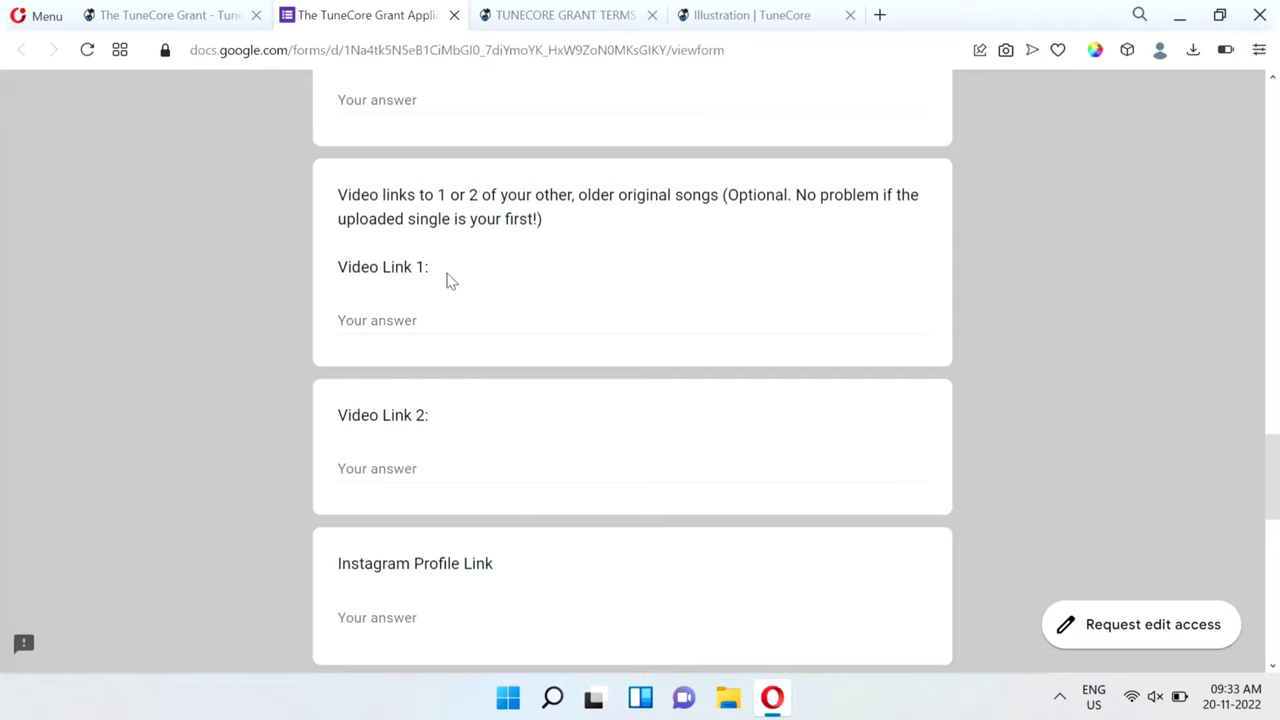
scroll(608, 274, up, 3)
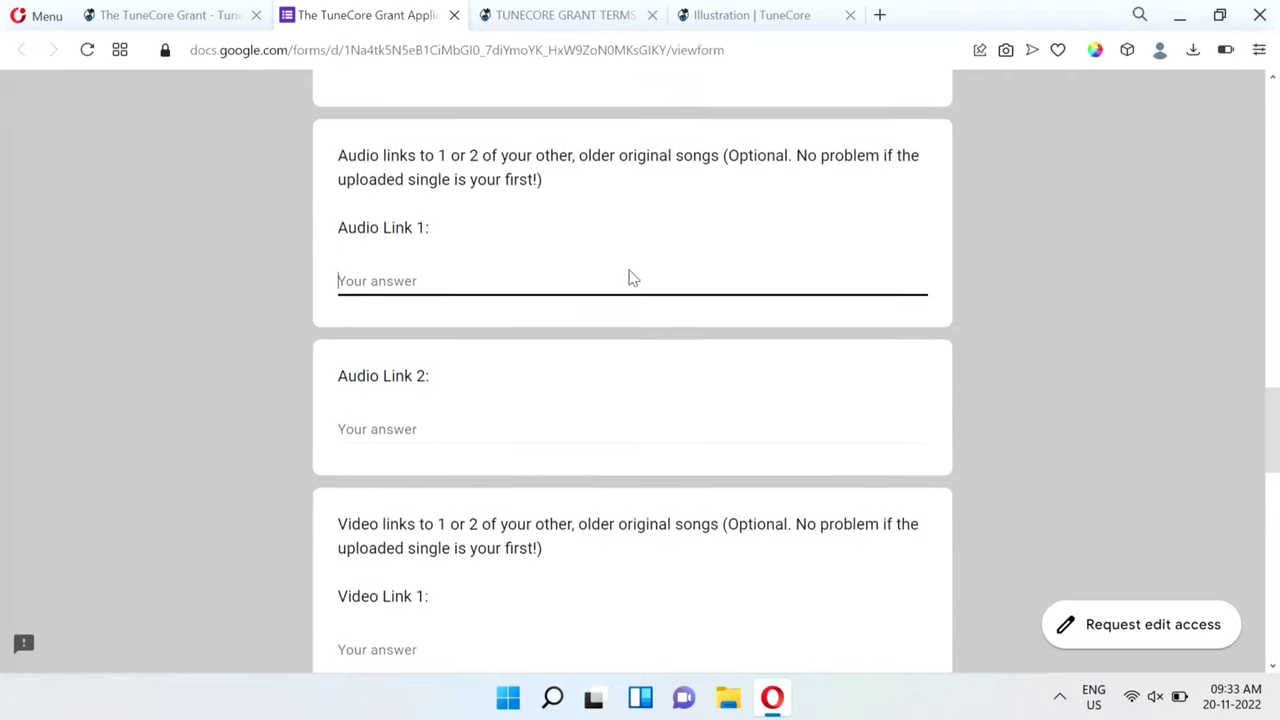
scroll(630, 277, up, 2)
scroll(630, 277, down, 5)
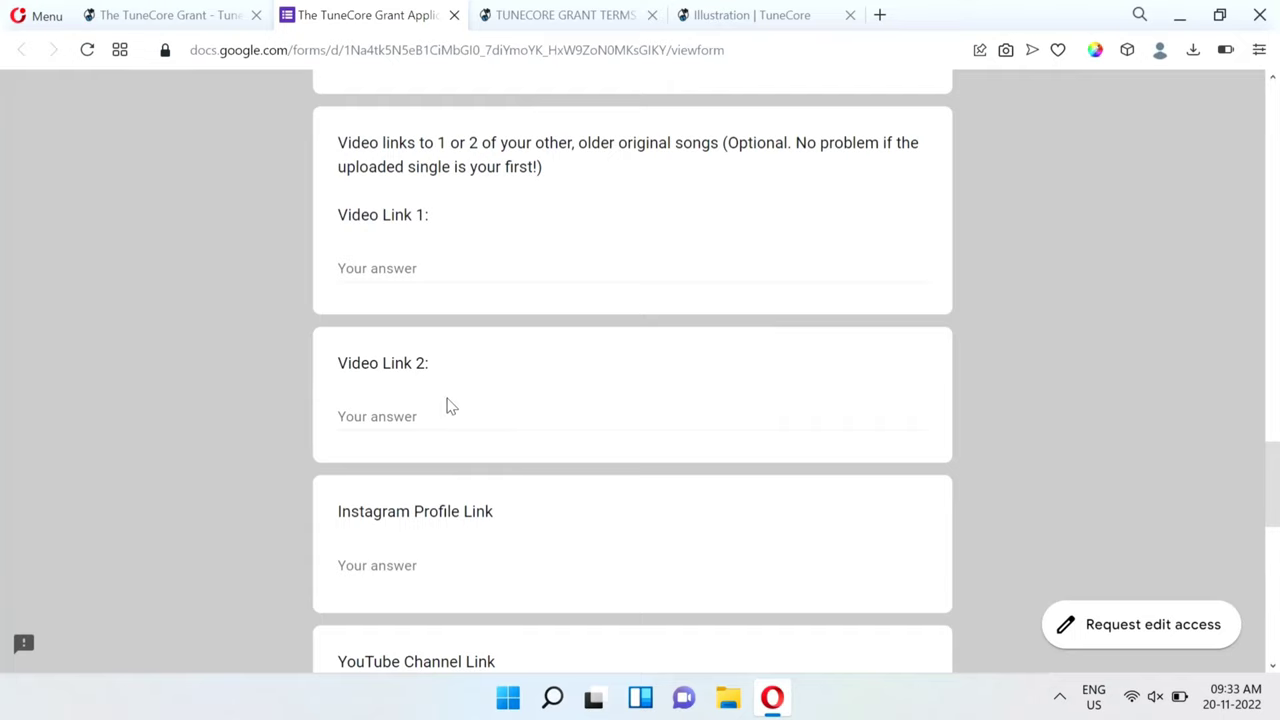
scroll(471, 321, down, 3)
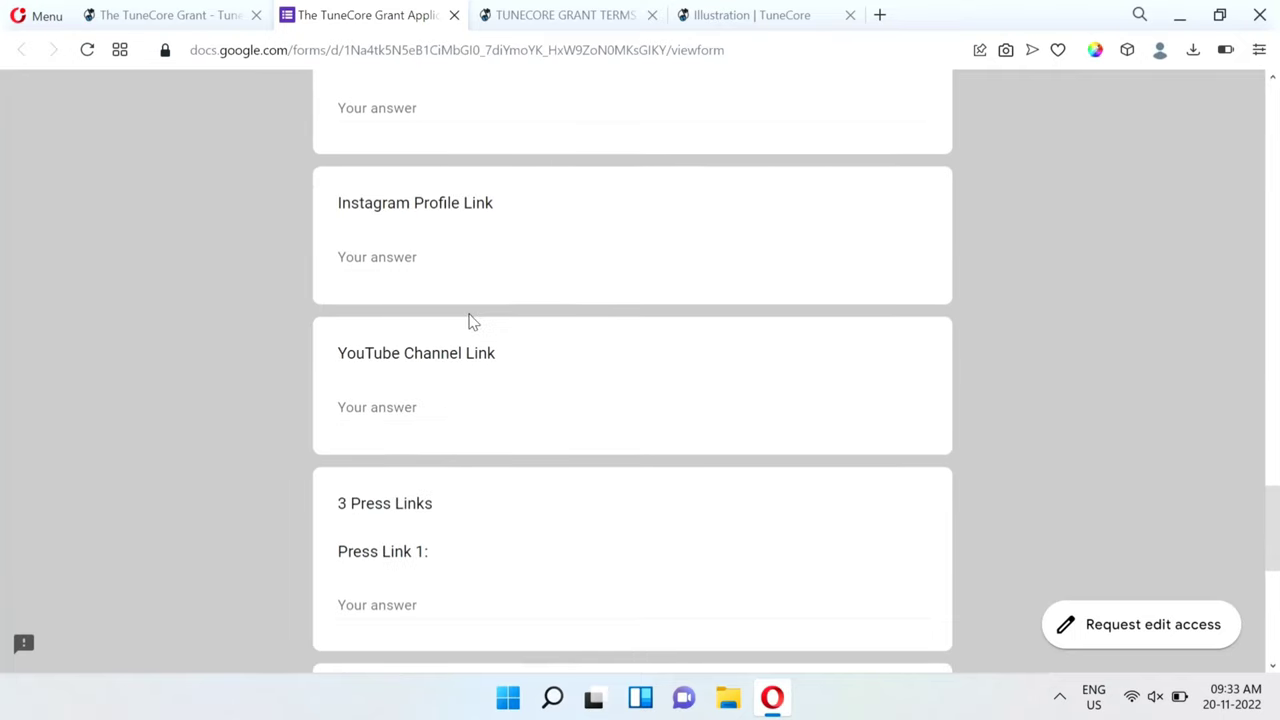
Paste the artist's Instagram profile URL into Instagram Profile Link.
click(365, 252)
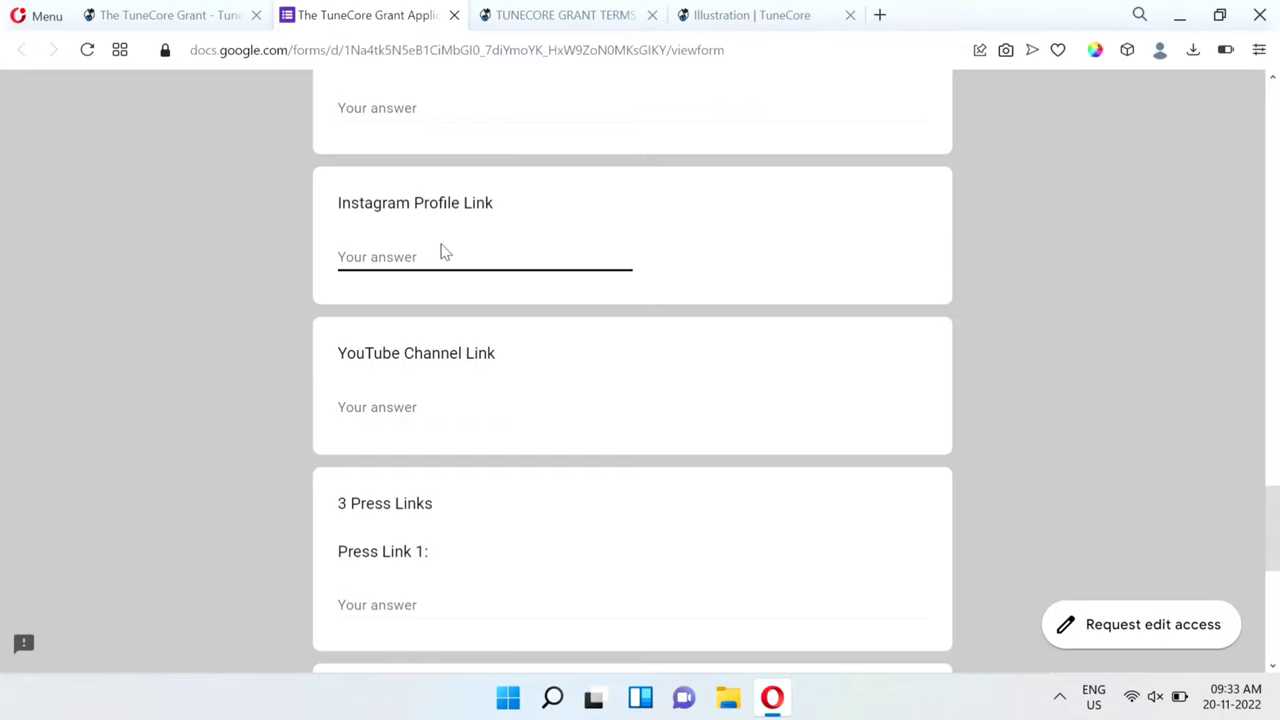
text(@)
key(BackSpace)
text(https://instagram.com/thepssaini)
key(Home)
key(Right)
key(Right)
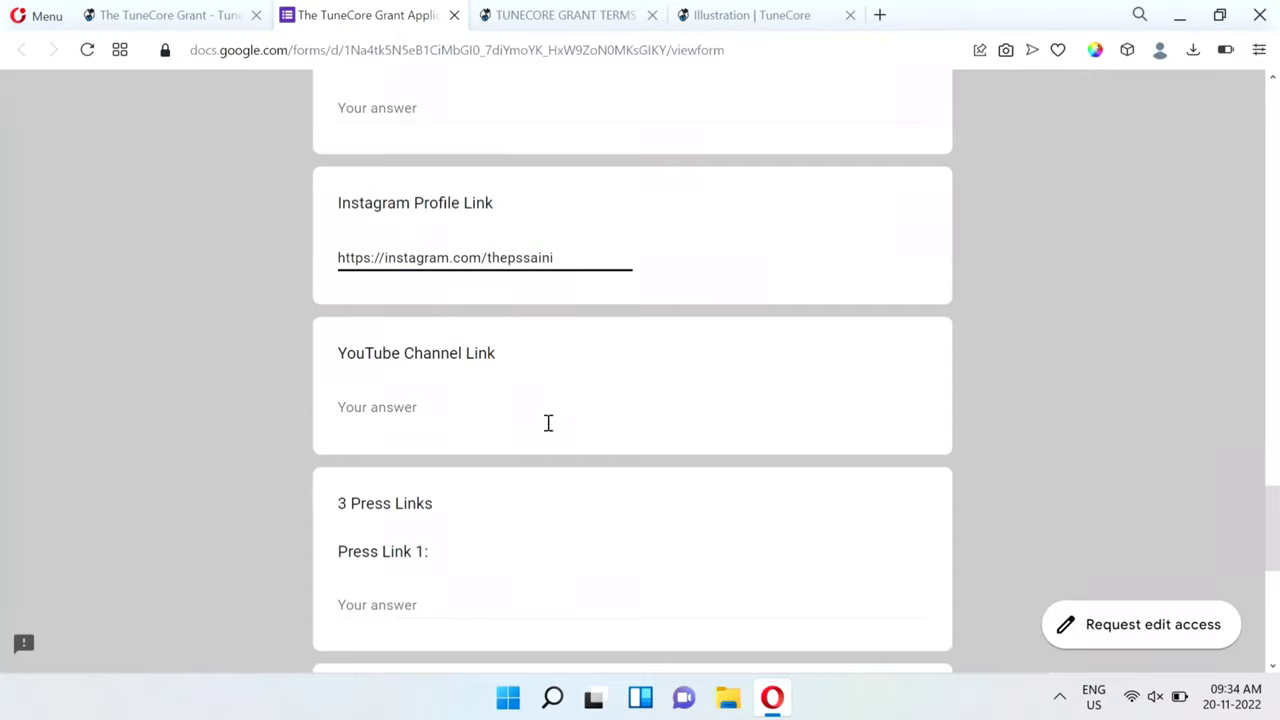
click(400, 407)
text(hhtps)
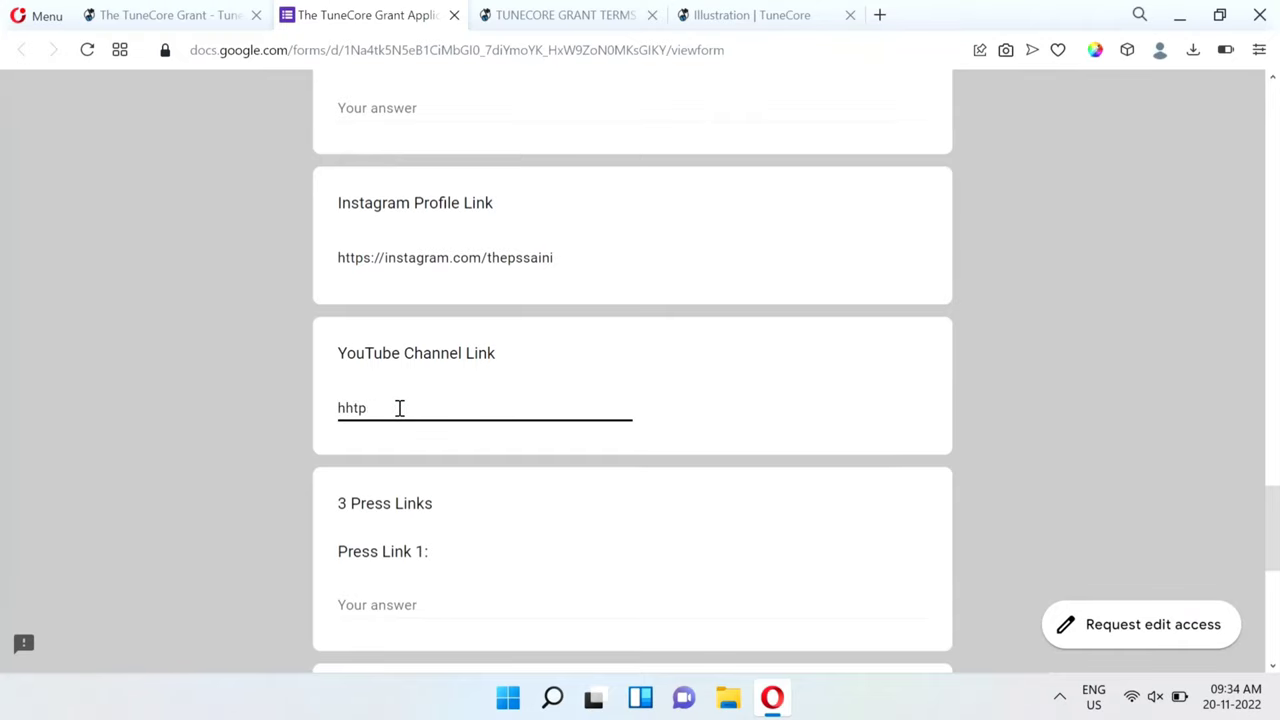
key(BackSpace)
key(BackSpace)
key(BackSpace)
key(BackSpace)
text(https://)
text(youtube.com/thepssaini)
scroll(510, 322, down, 2)
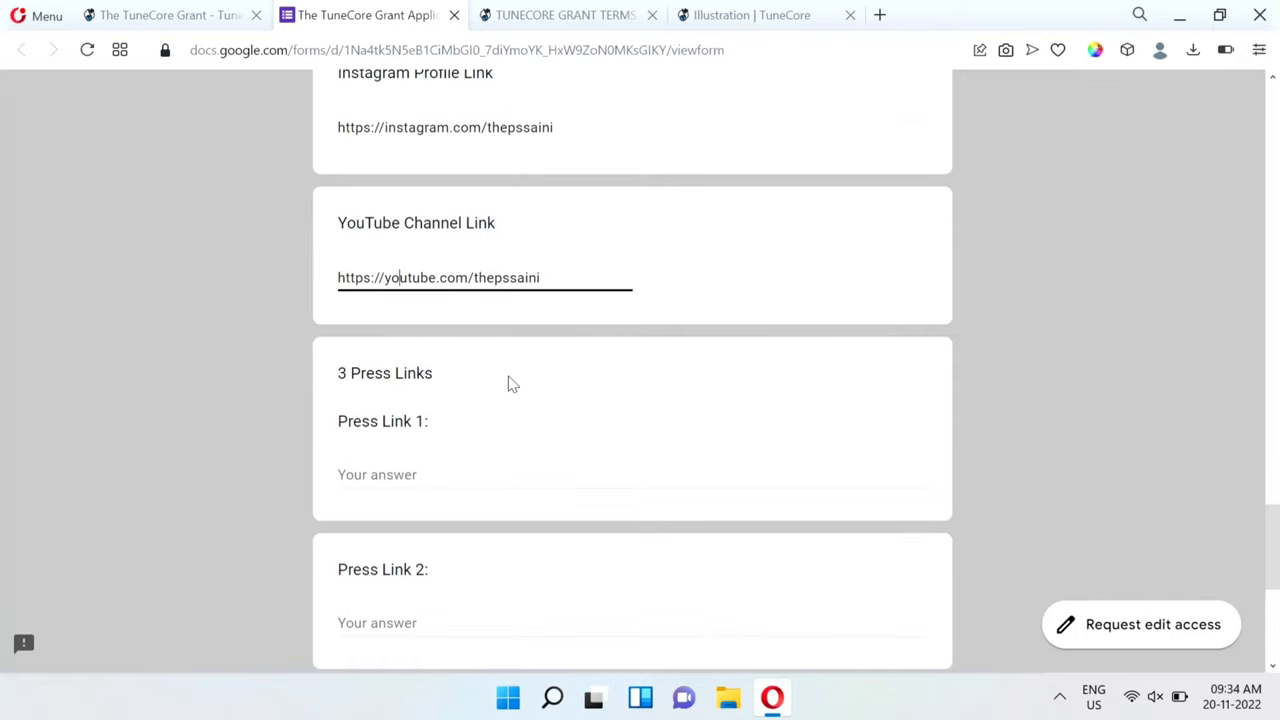
scroll(510, 378, down, 2)
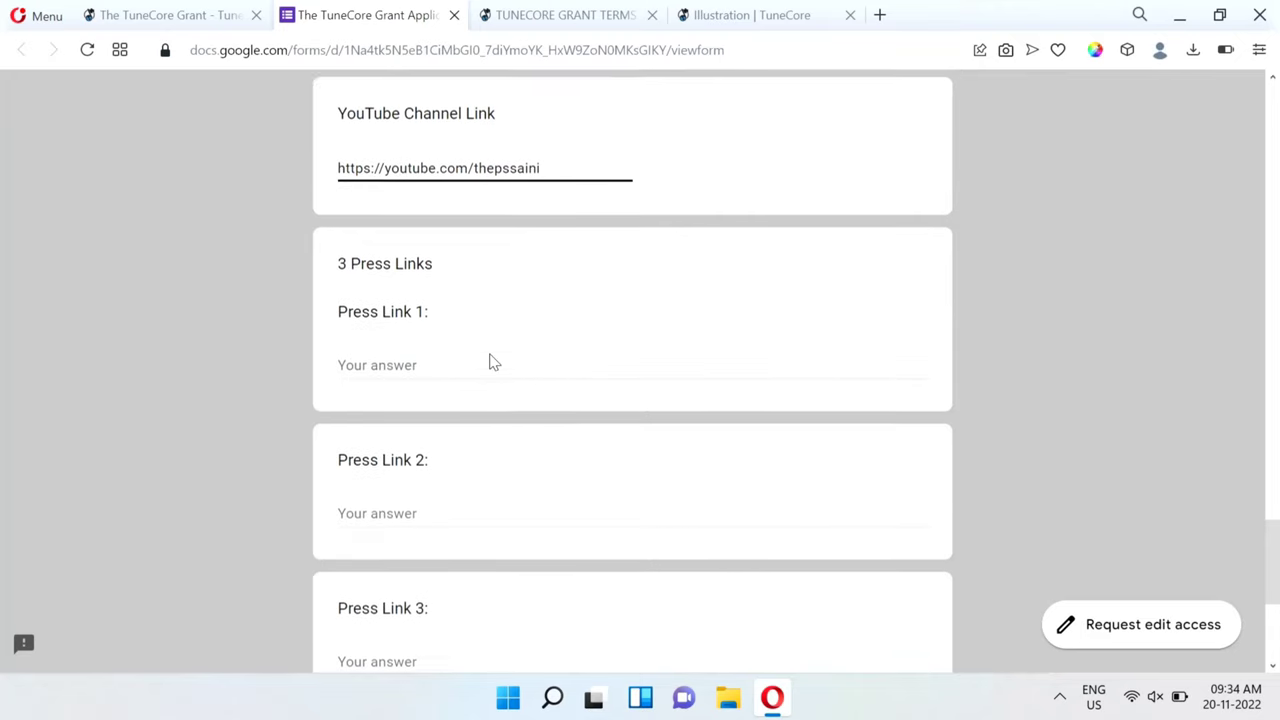
scroll(491, 361, down, 3)
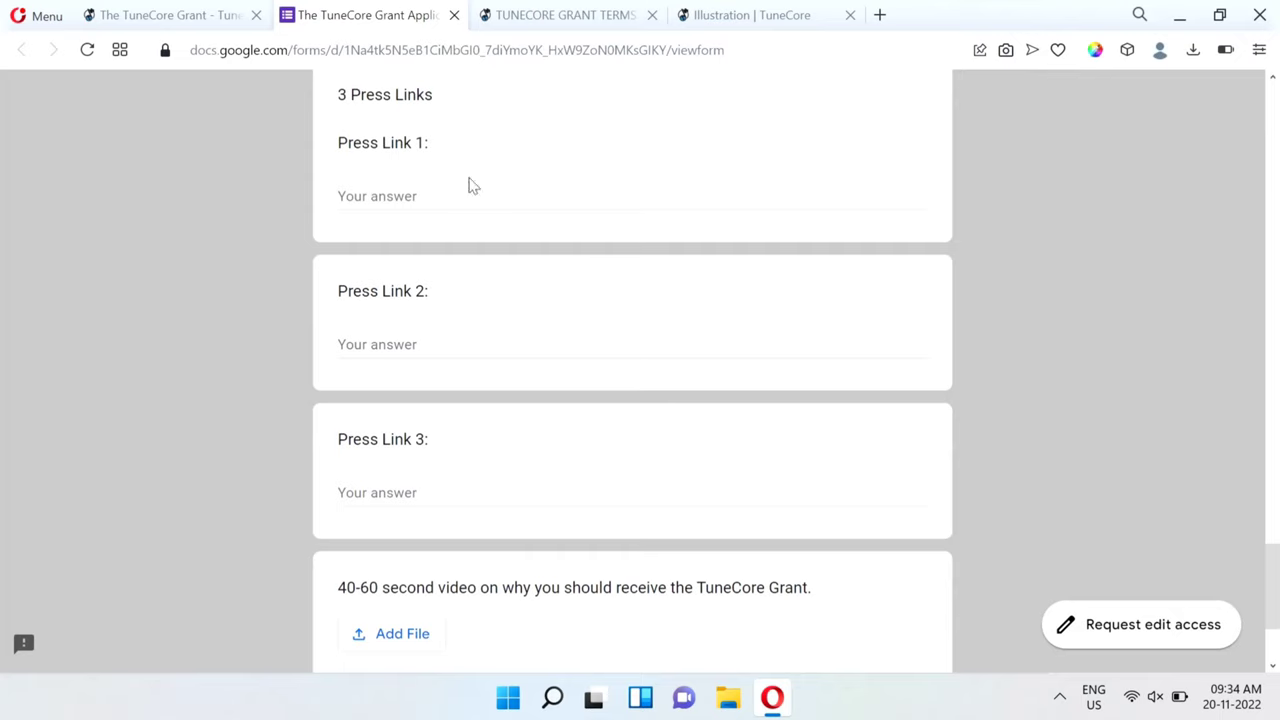
Run a Google search for the artist's stage name in a new tab, then return to the form.
click(879, 18)
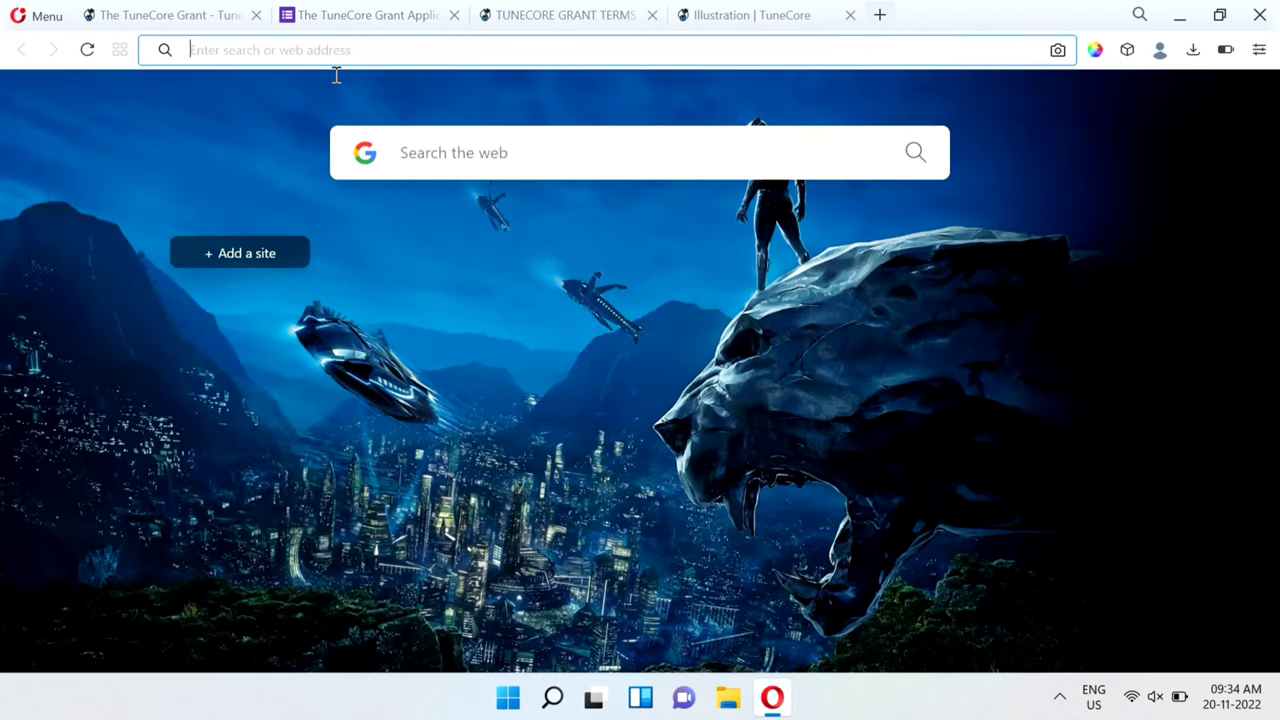
click(316, 66)
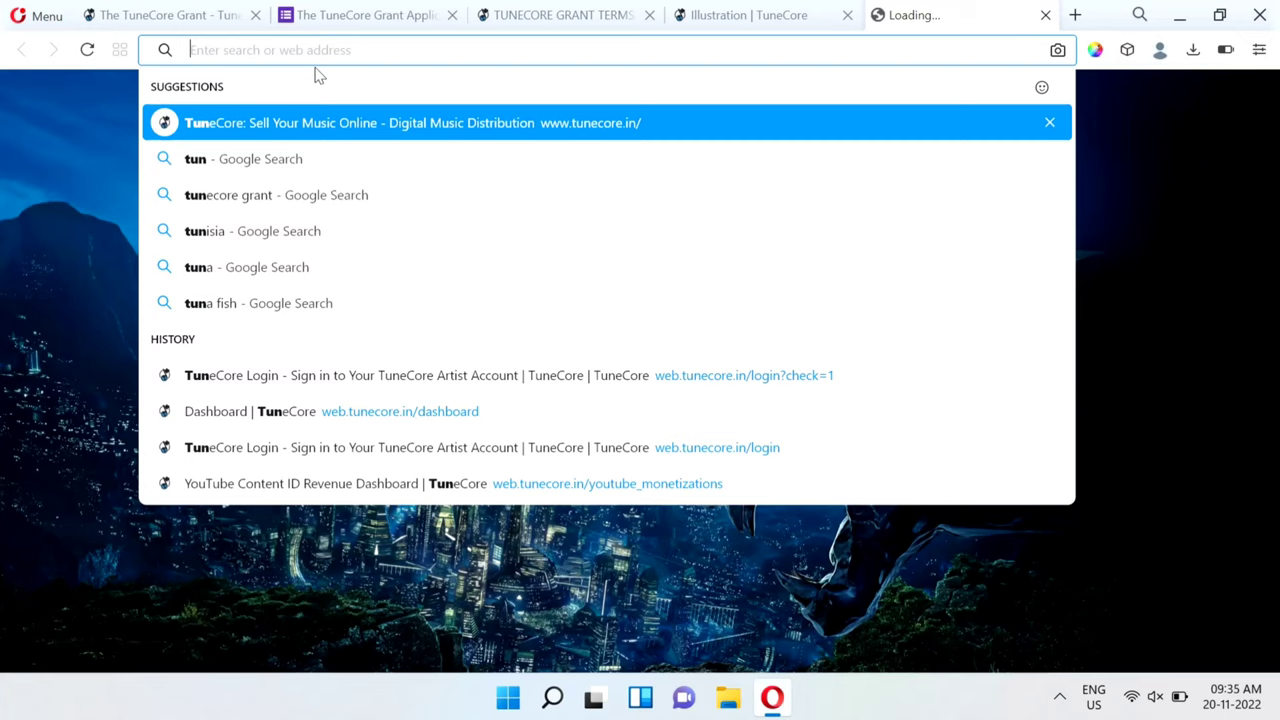
text(thepssaini)
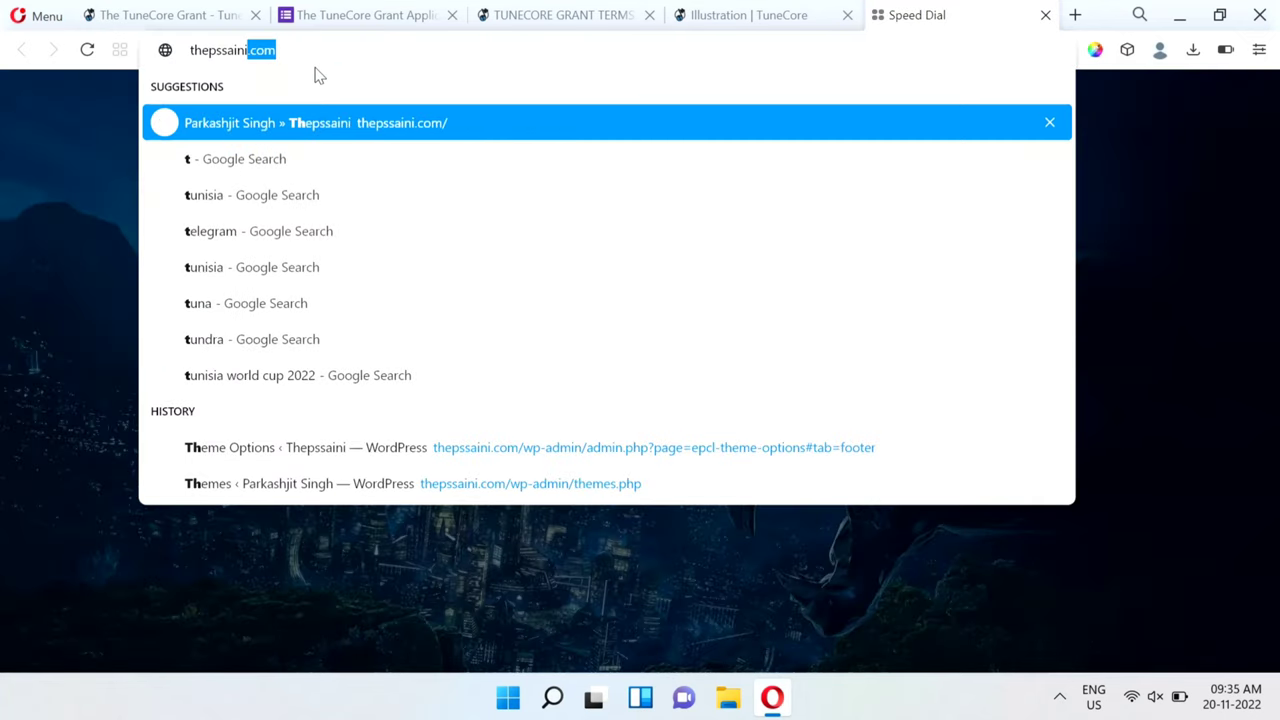
key(BackSpace)
key(Escape)
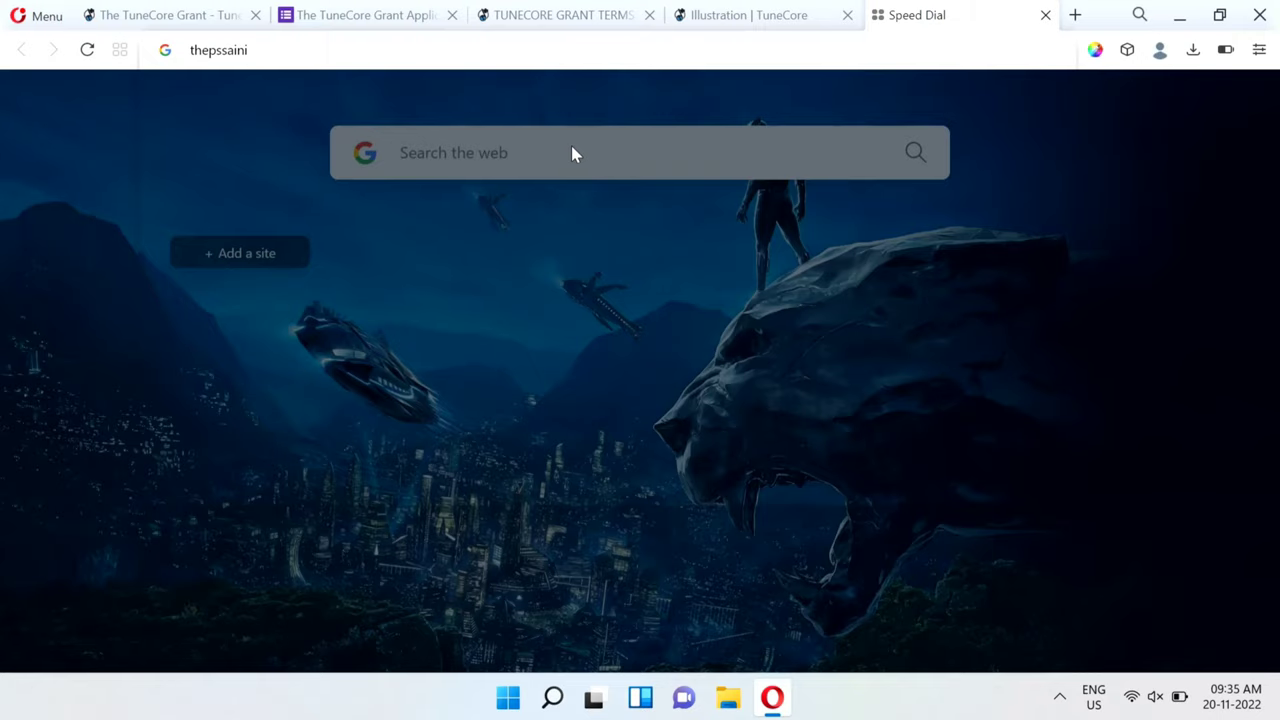
key(Return)
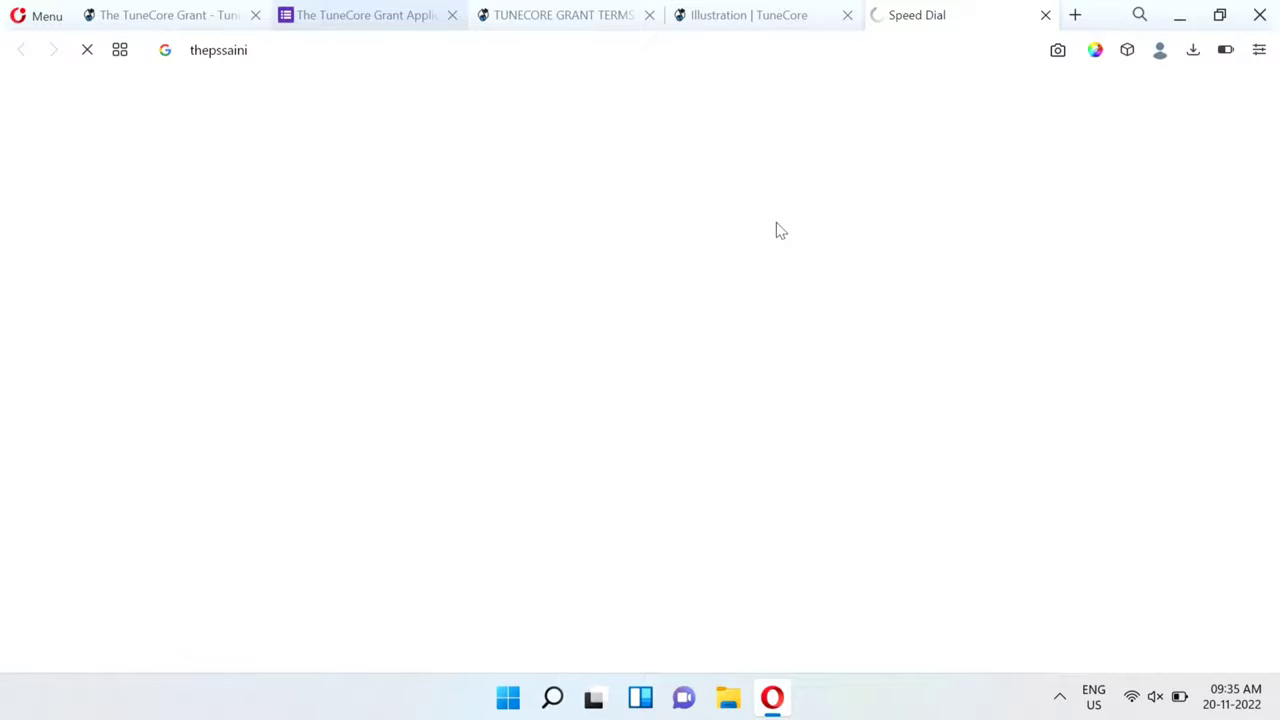
key(ctrl+Tab)
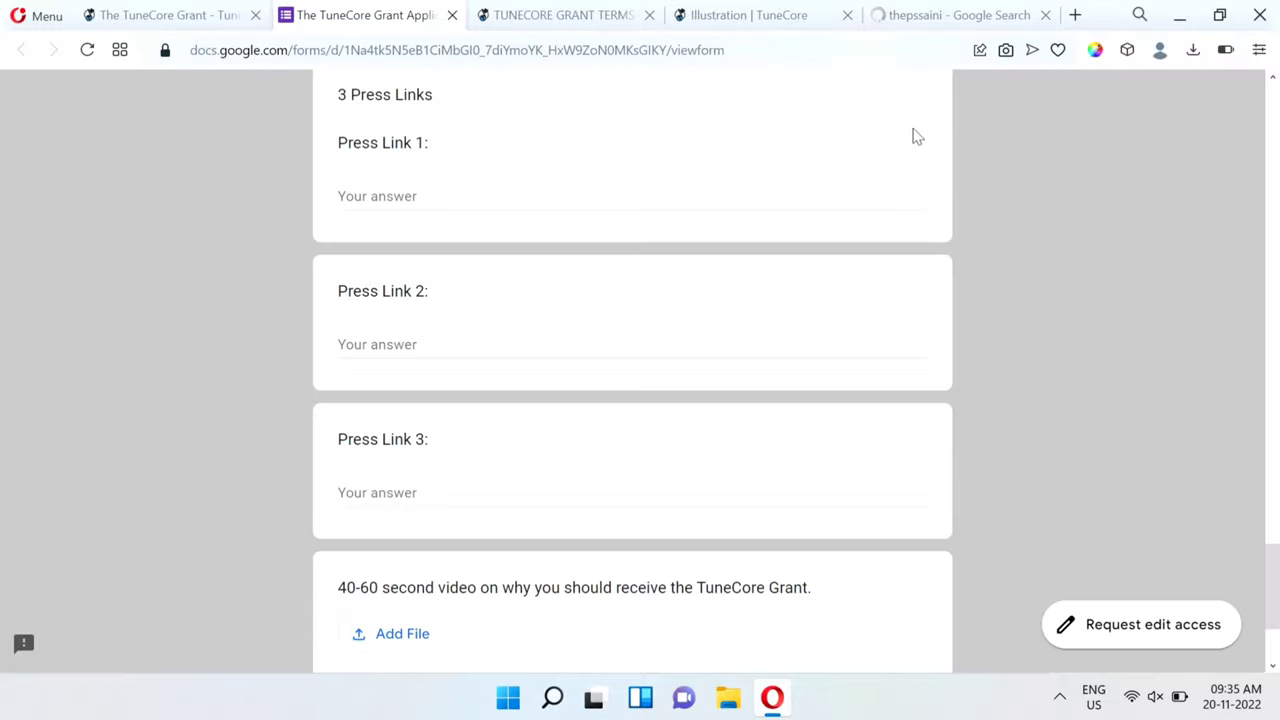
scroll(594, 514, down, 2)
scroll(523, 394, up, 3)
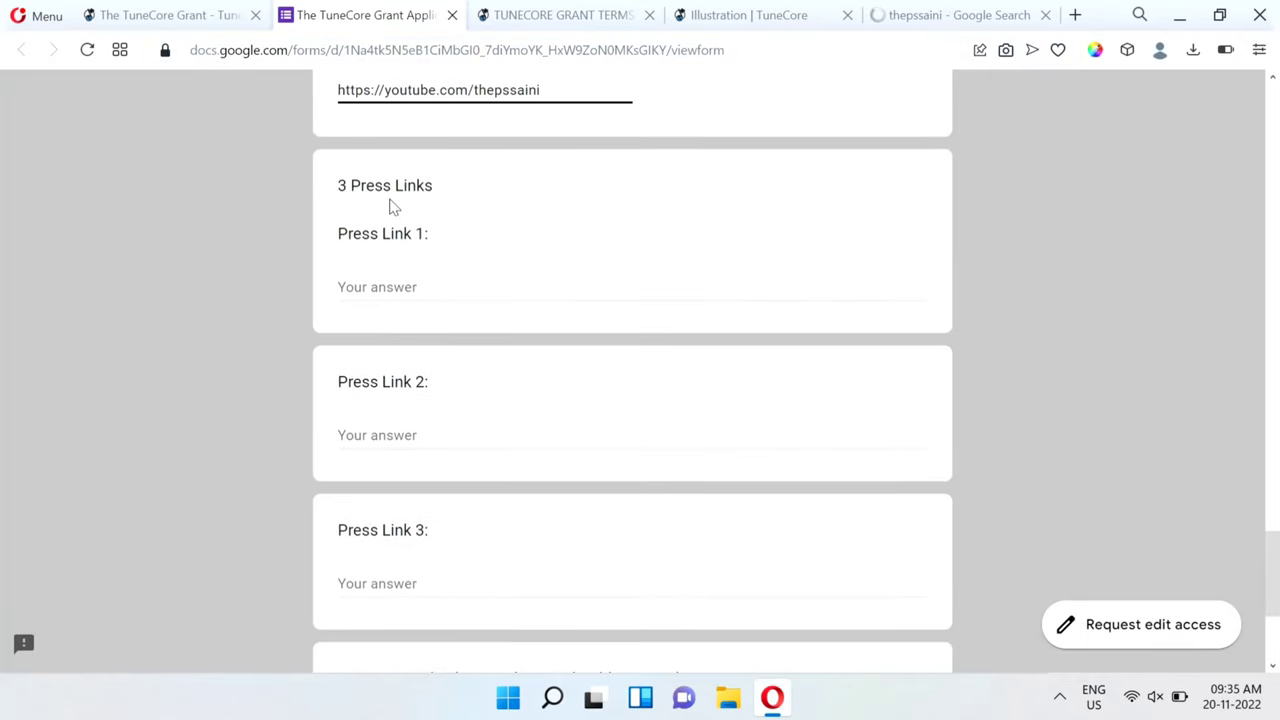
Copy the MyNation article link from Google News results and go to Press Link 1.
click(925, 14)
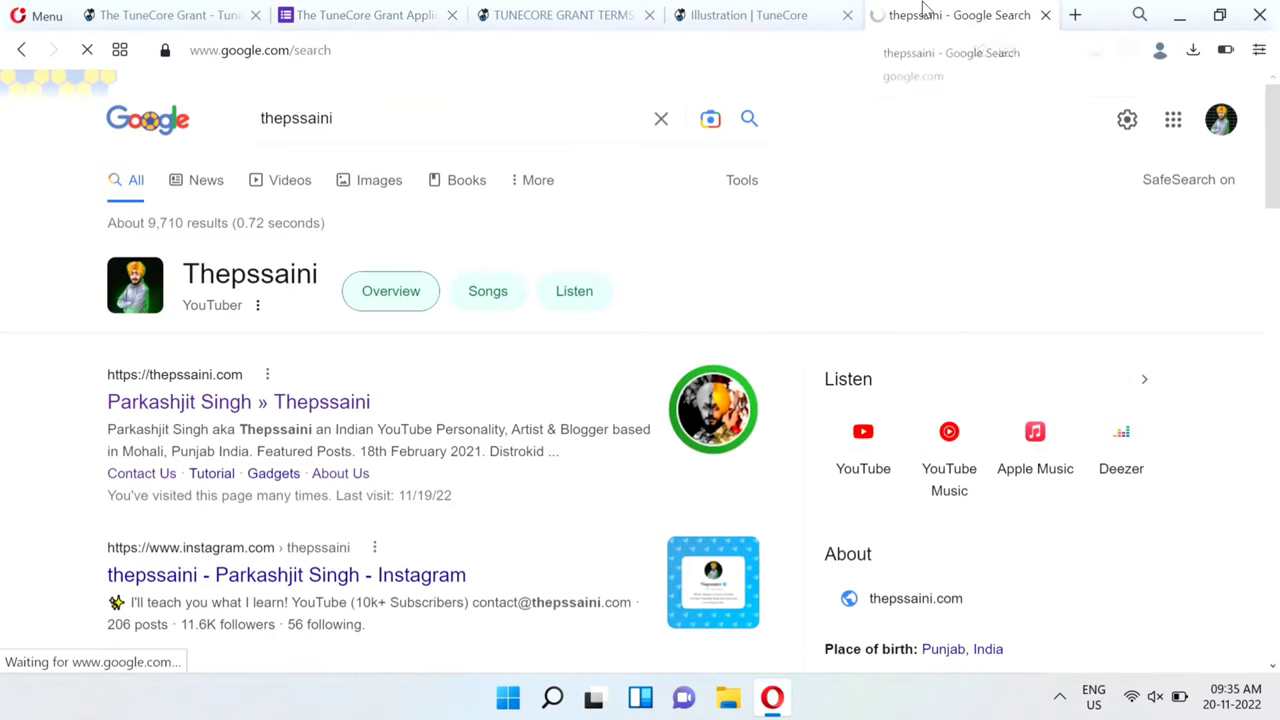
click(200, 182)
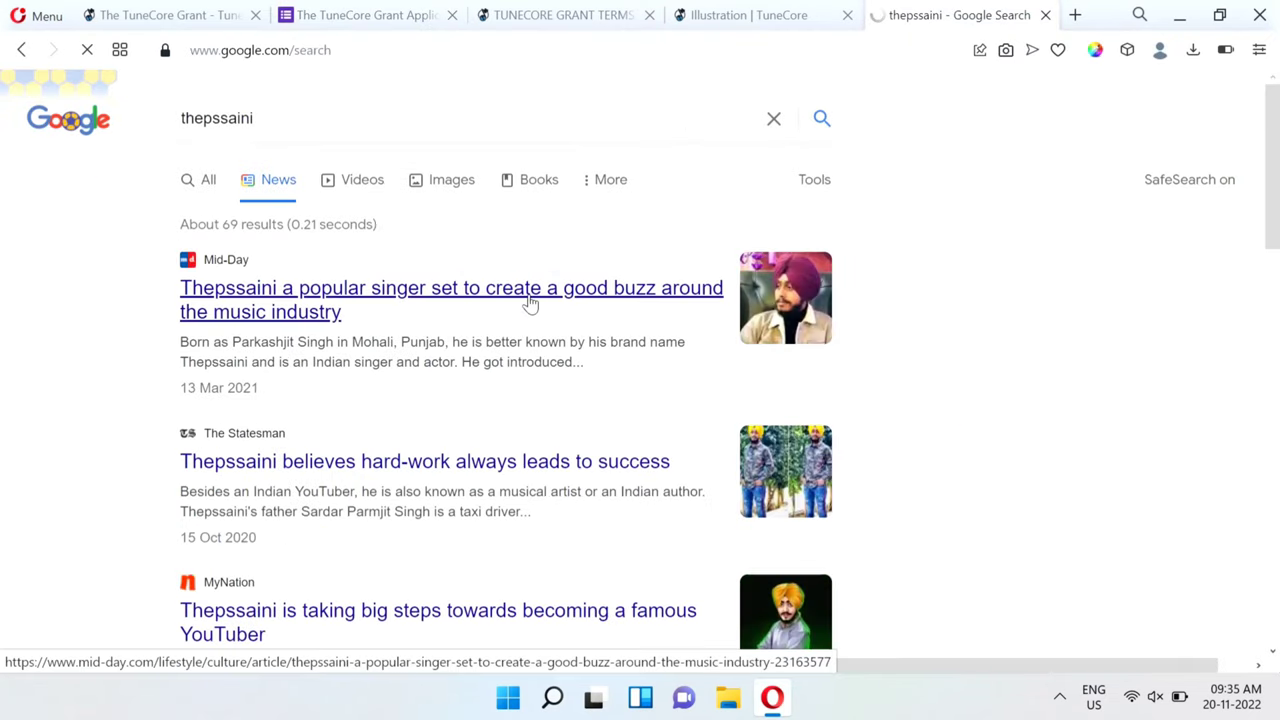
scroll(442, 533, down, 3)
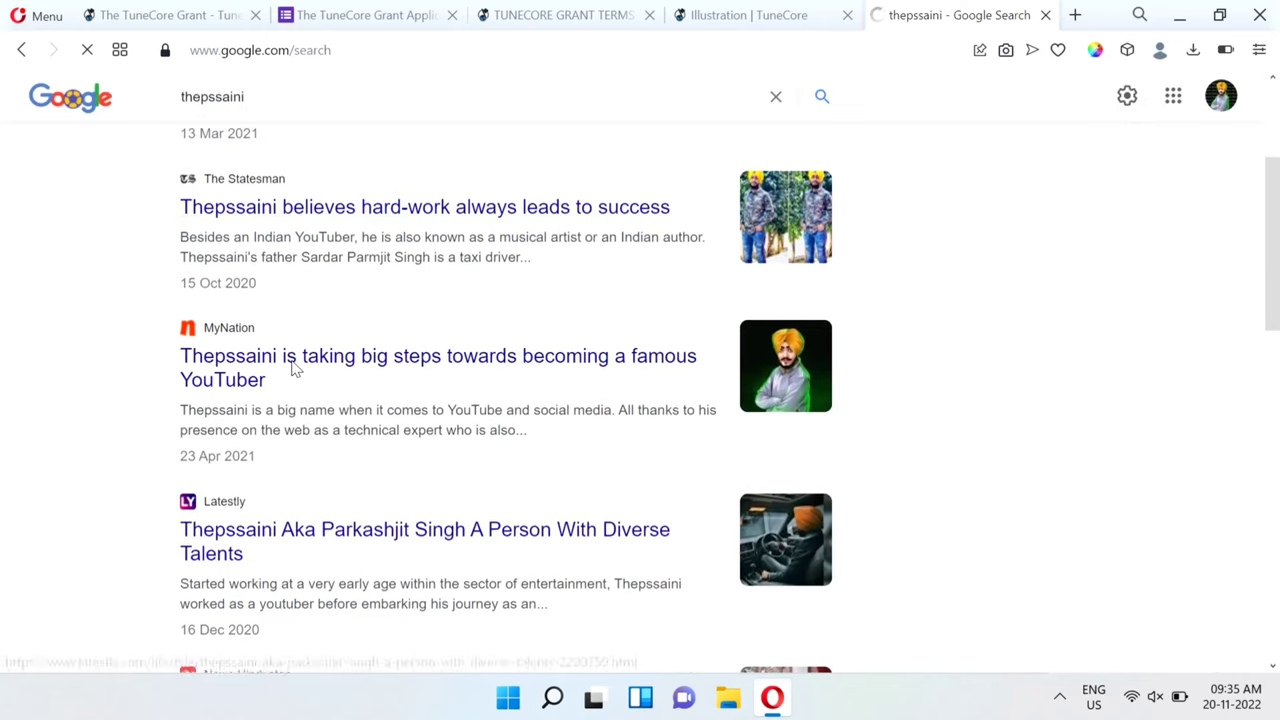
right_click(228, 362)
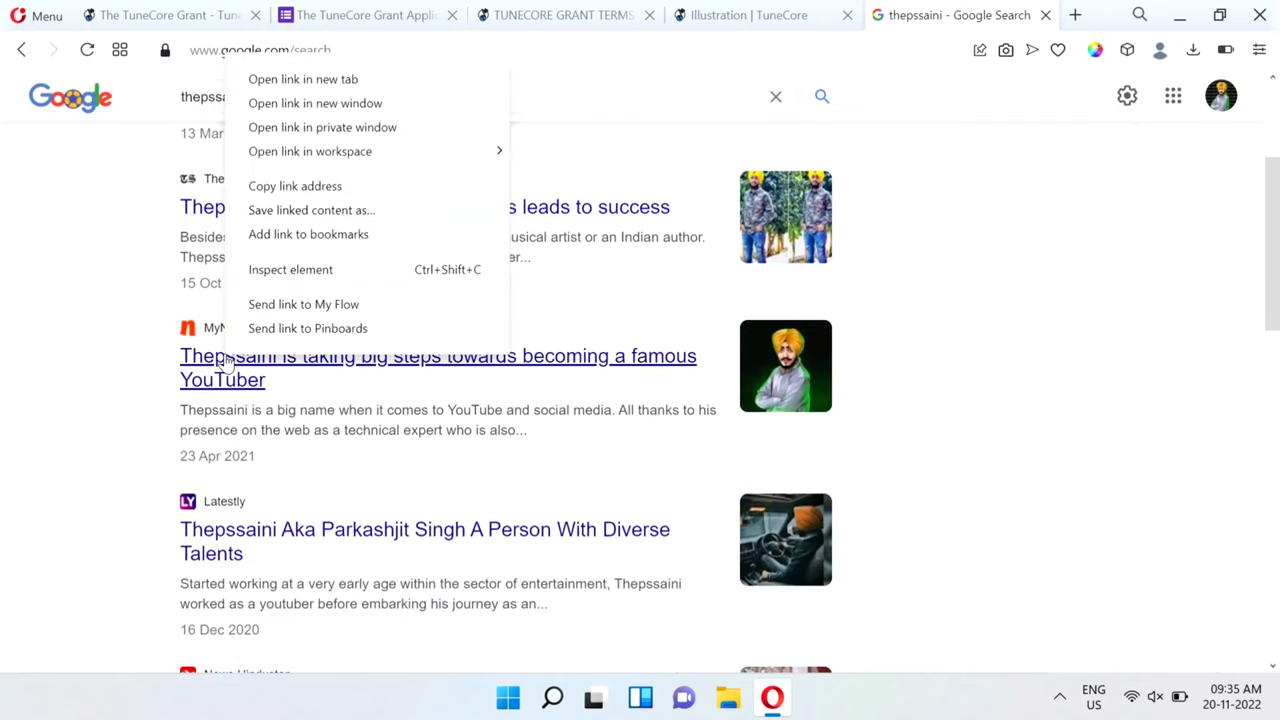
click(274, 189)
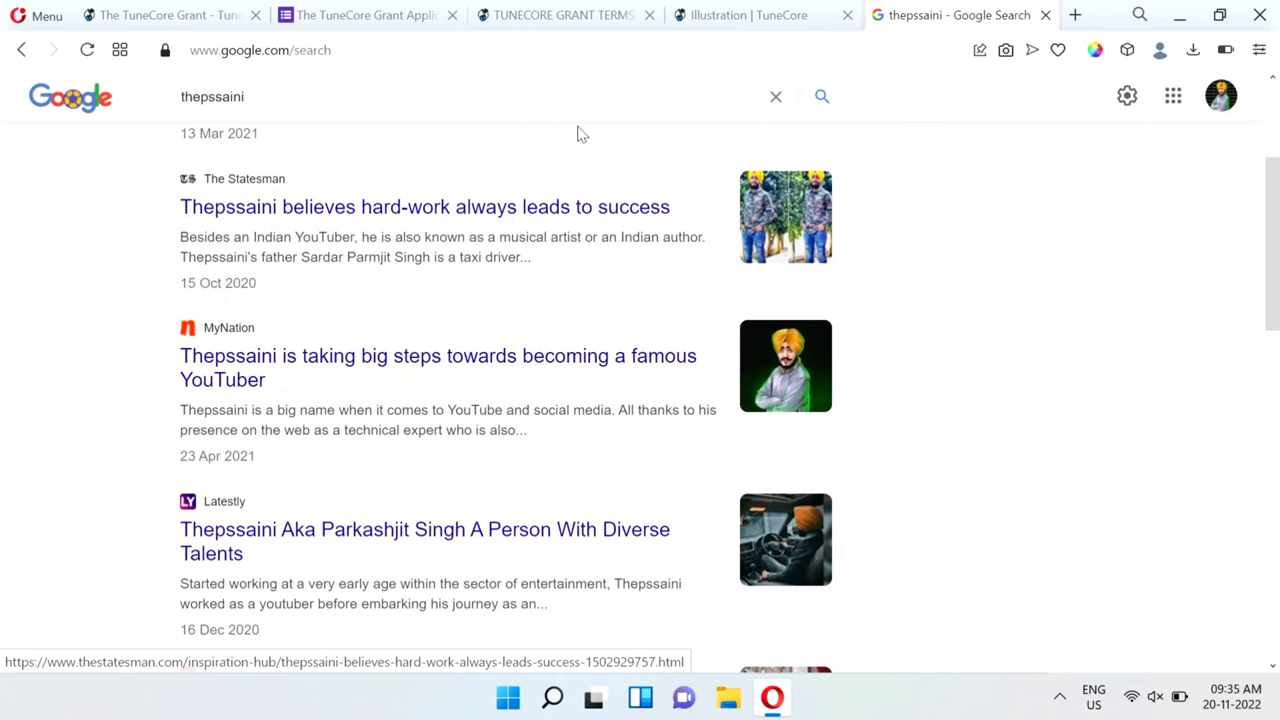
click(371, 14)
click(381, 280)
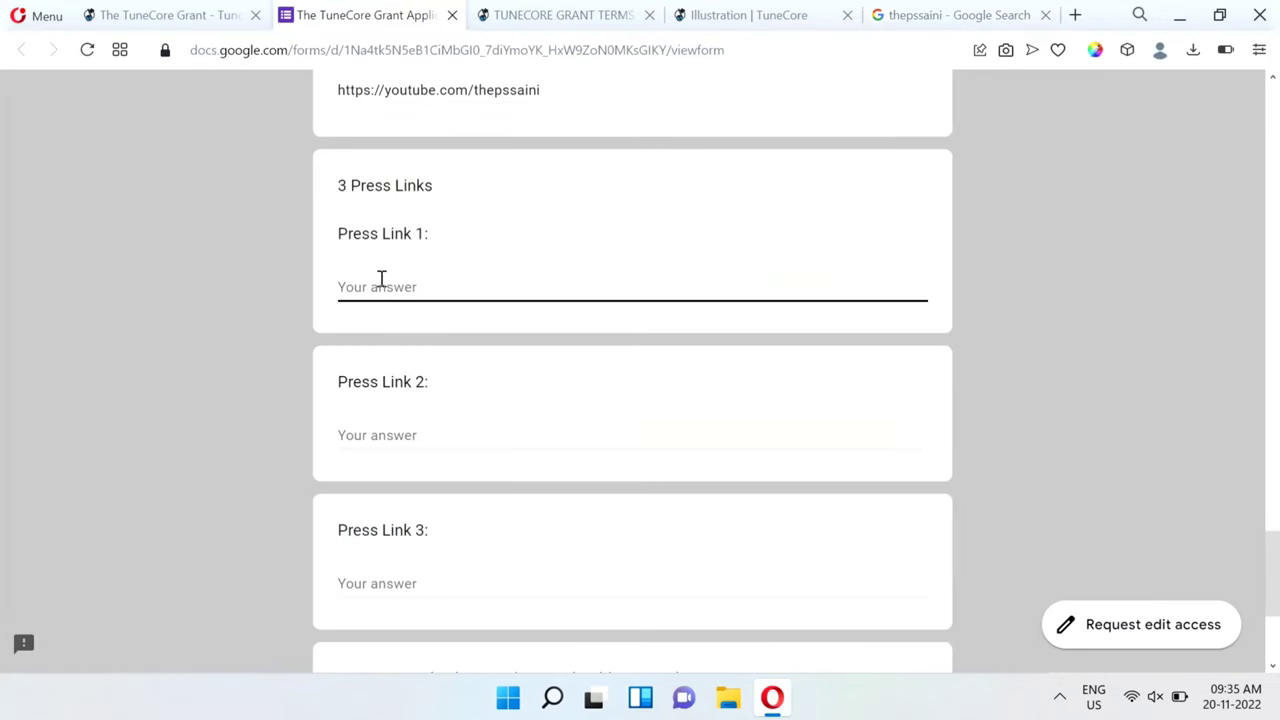
Paste the MyNation link into Press Link 1 and switch search results back to All.
key(ctrl+v)
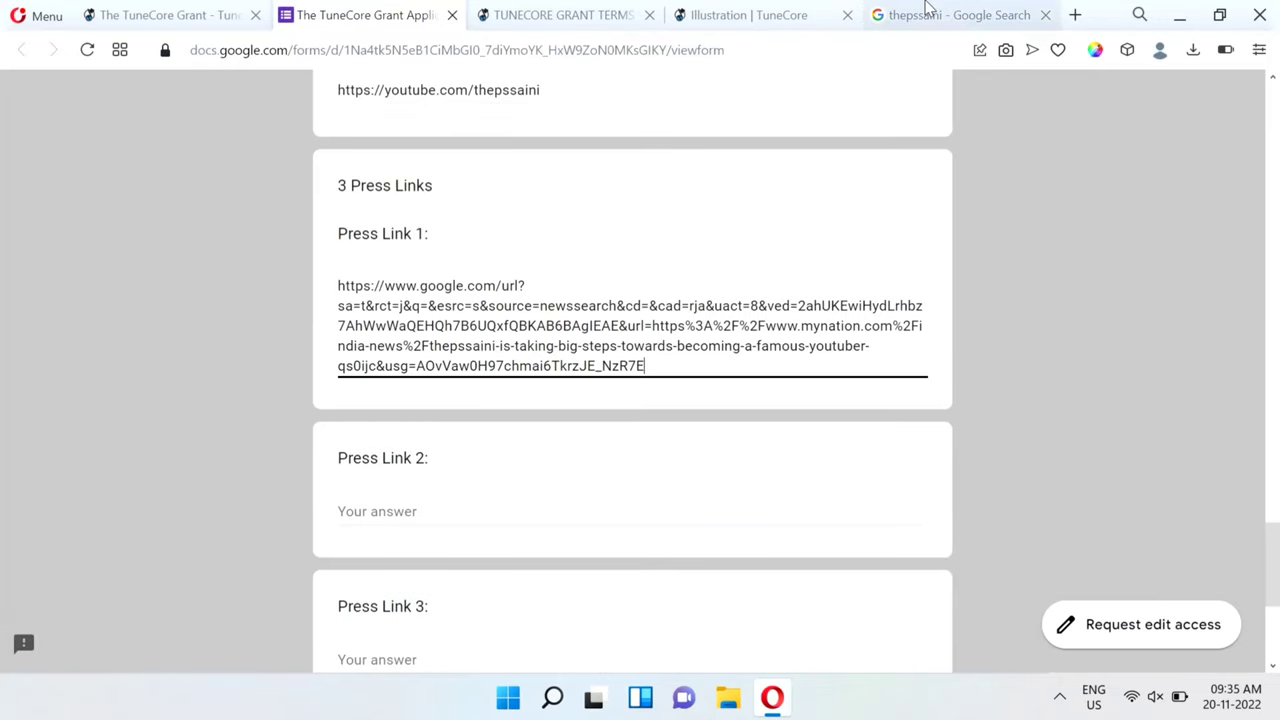
click(953, 18)
scroll(433, 453, down, 6)
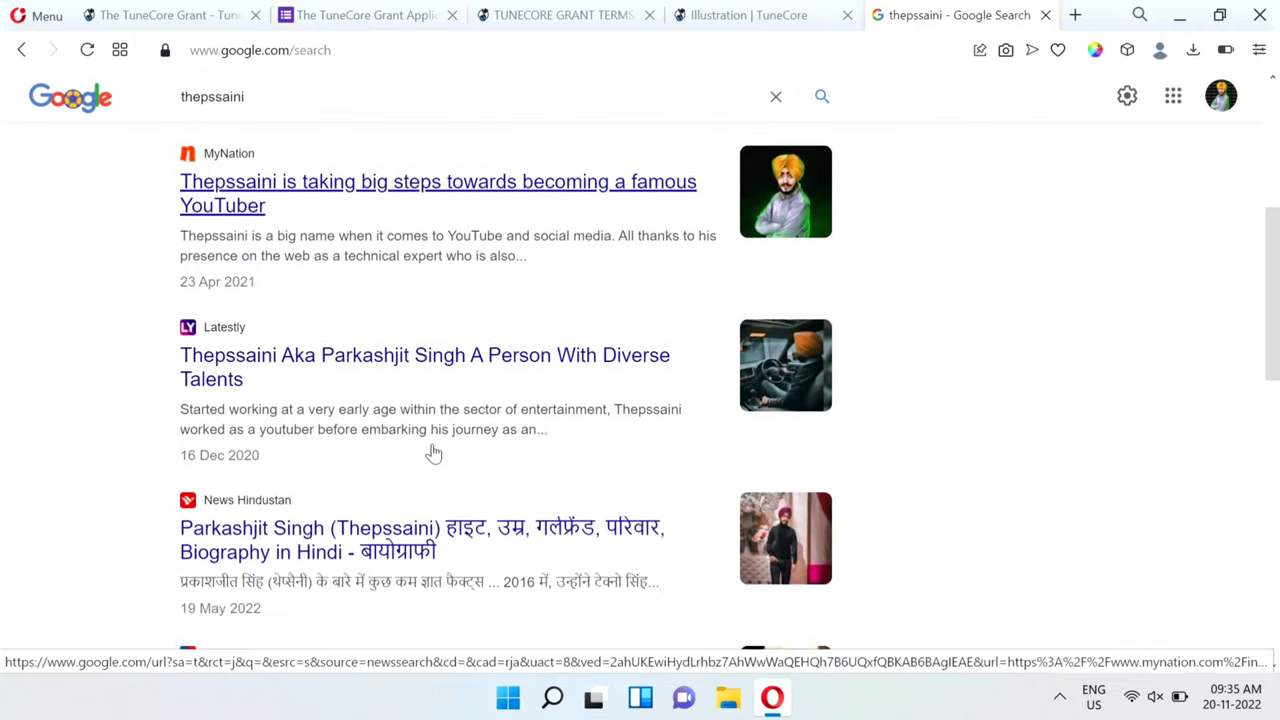
scroll(433, 453, up, 10)
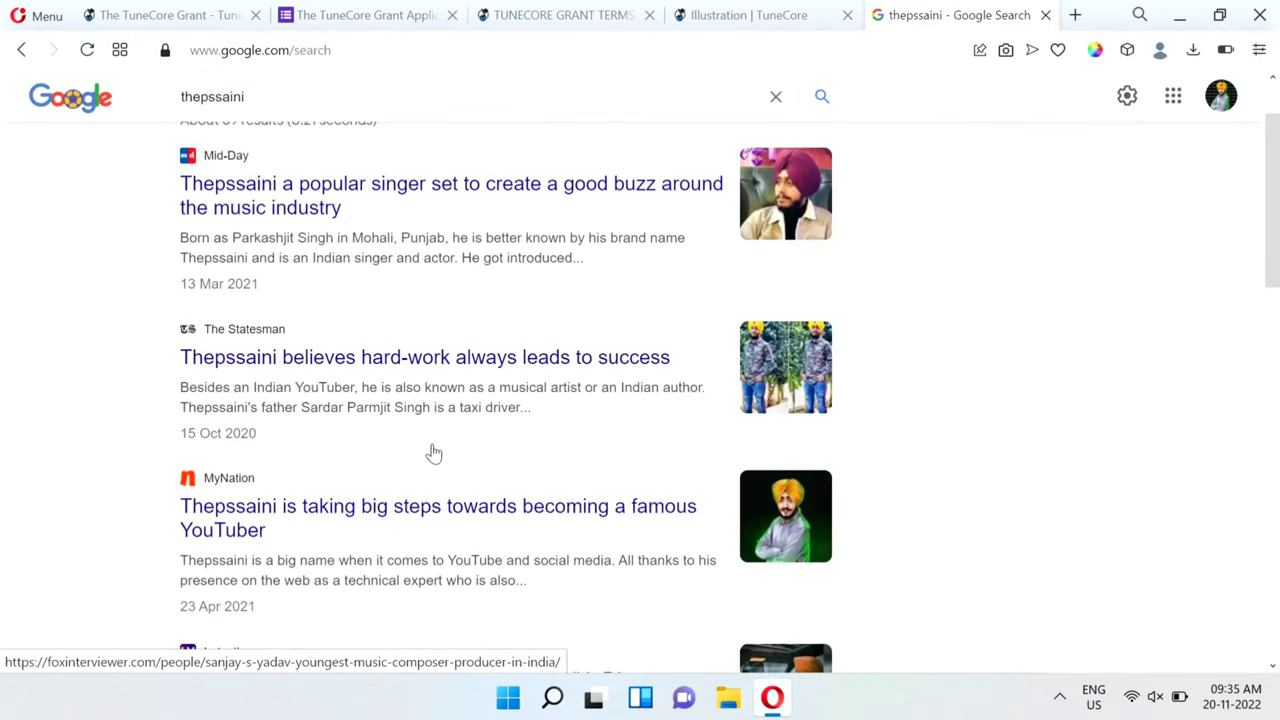
click(200, 184)
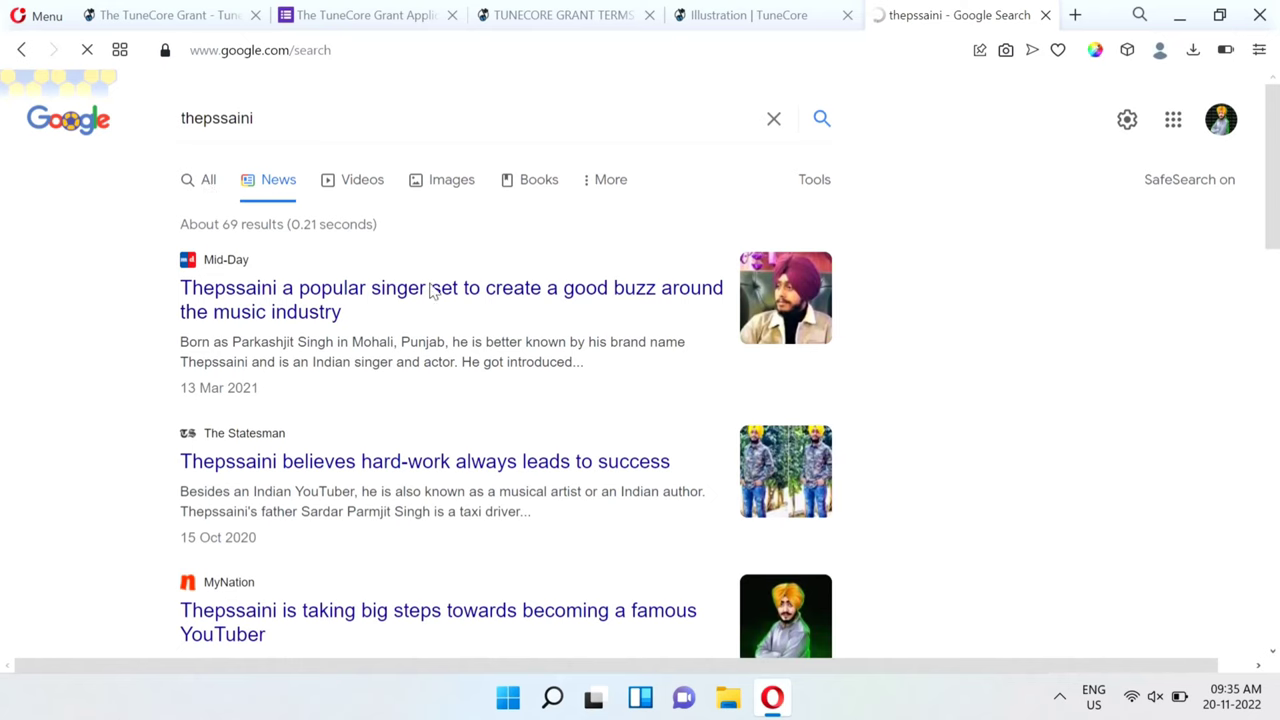
scroll(458, 483, down, 3)
scroll(458, 483, down, 4)
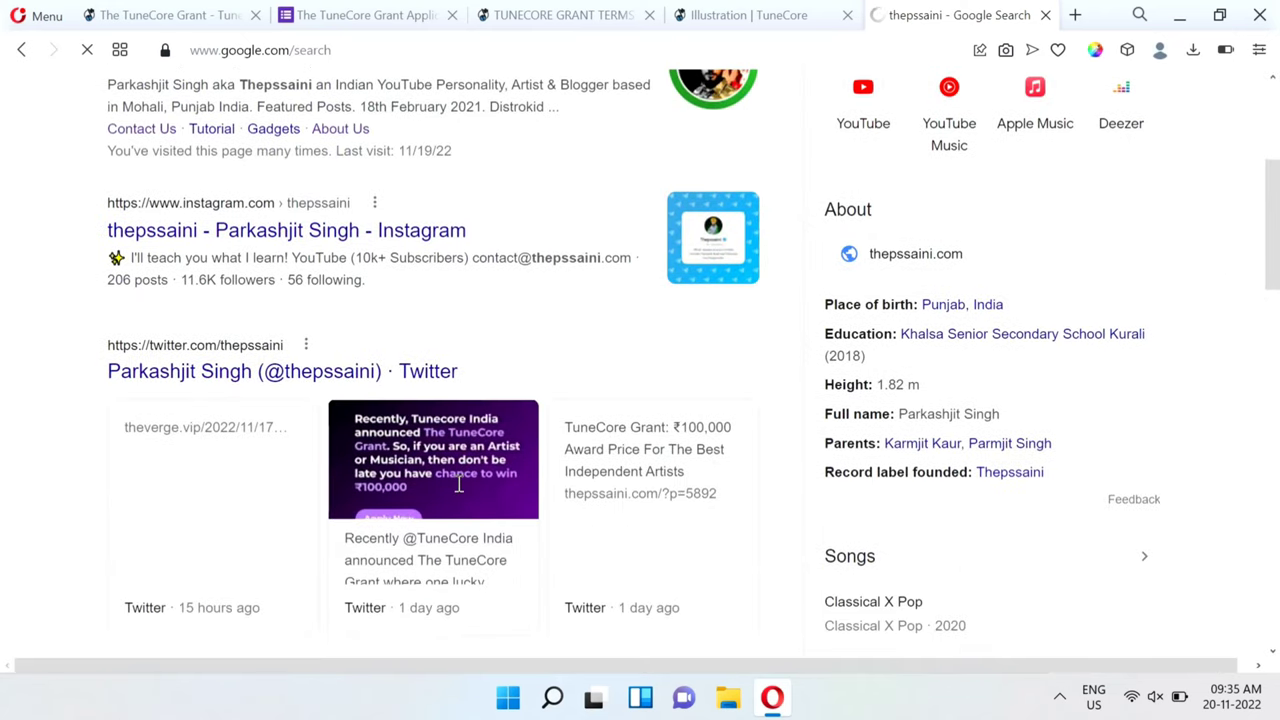
scroll(458, 475, down, 4)
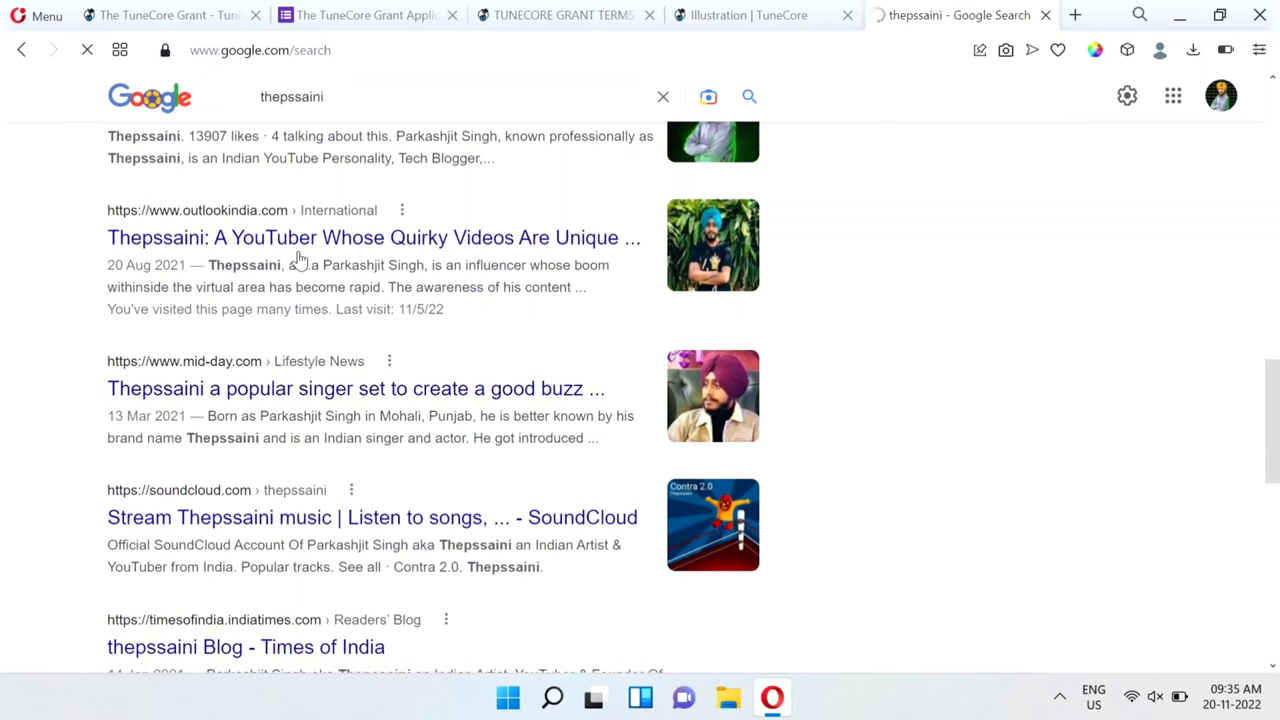
Copy the Outlook India article link and paste it into Press Link 2.
right_click(277, 252)
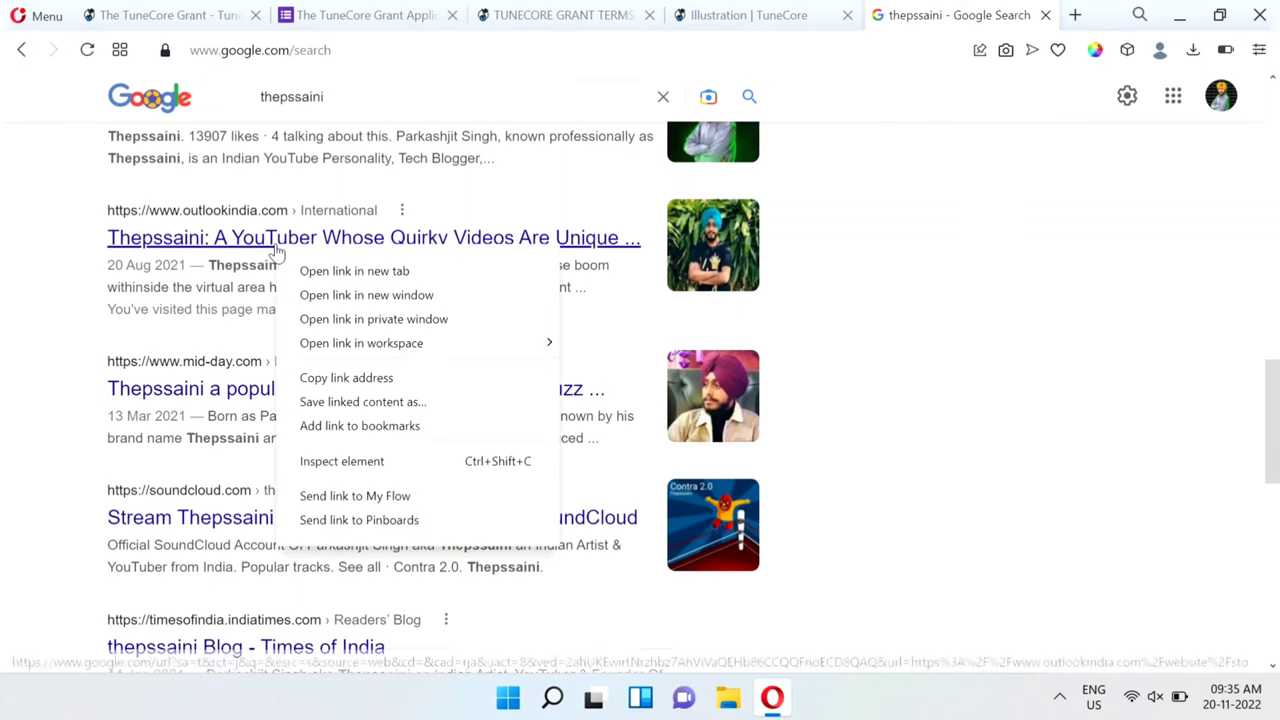
click(378, 377)
click(346, 7)
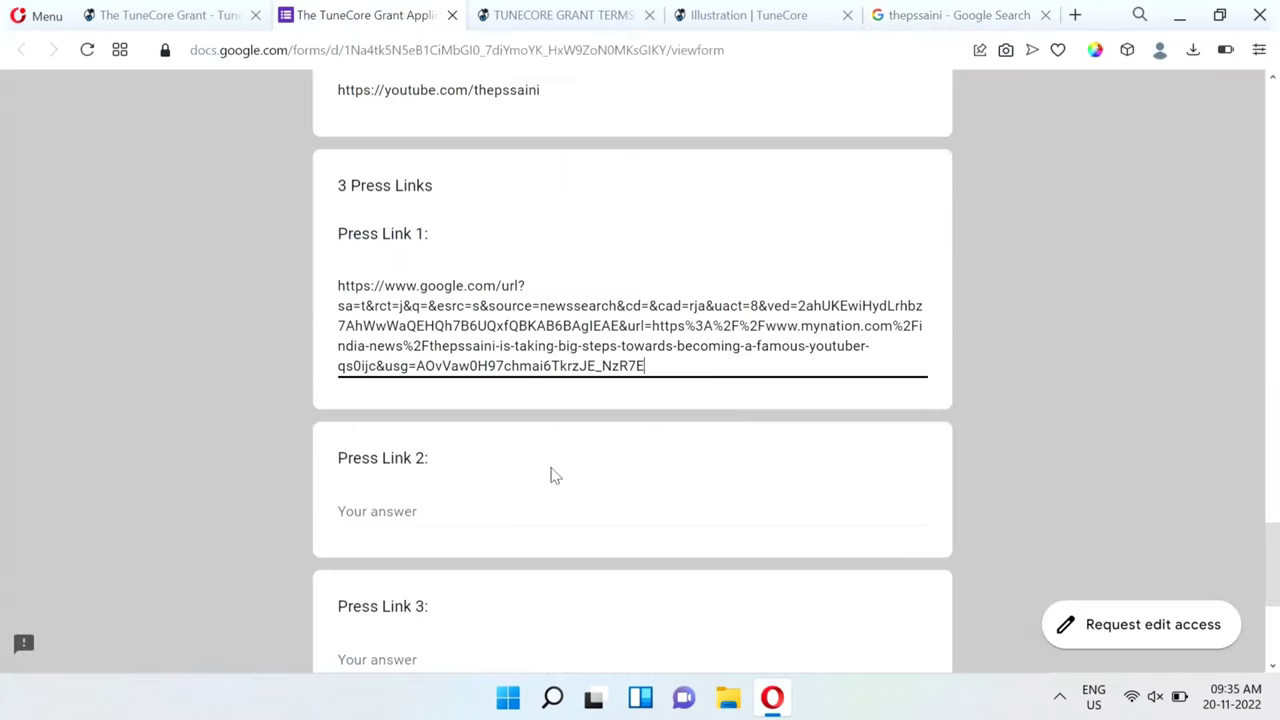
click(448, 508)
key(ctrl+v)
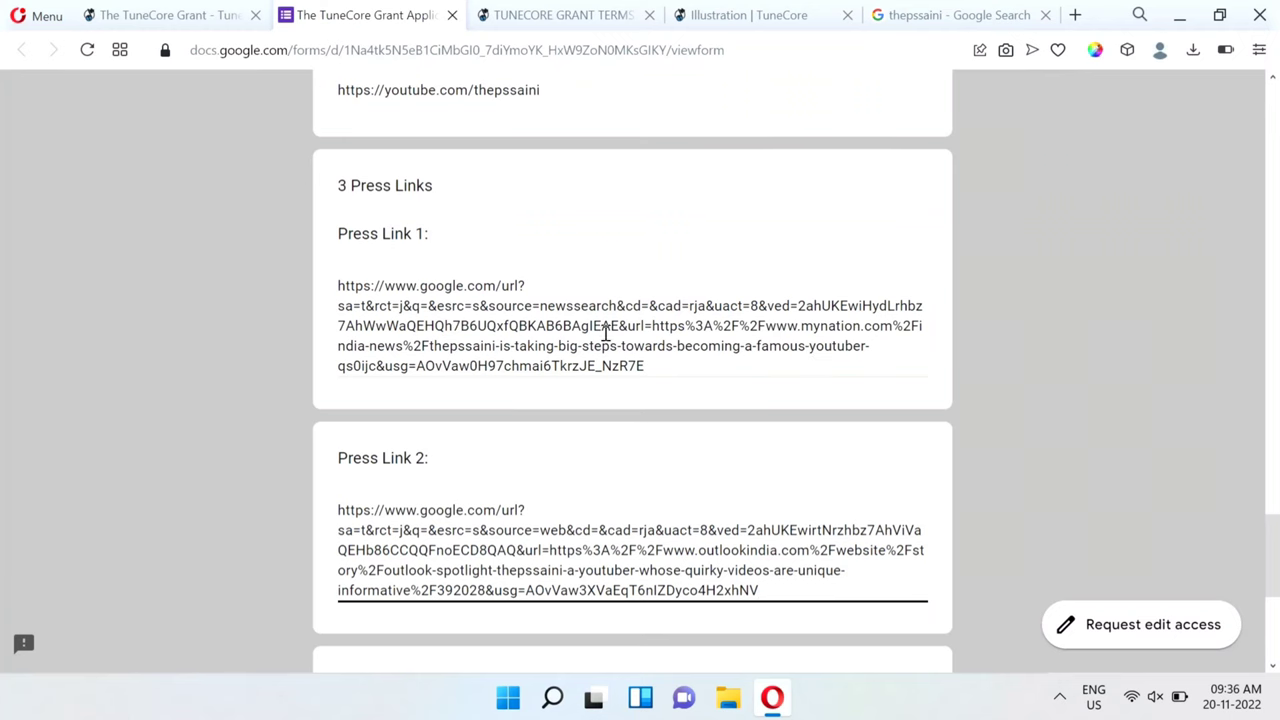
Open the Outlook India article from the search results in a new tab.
click(966, 8)
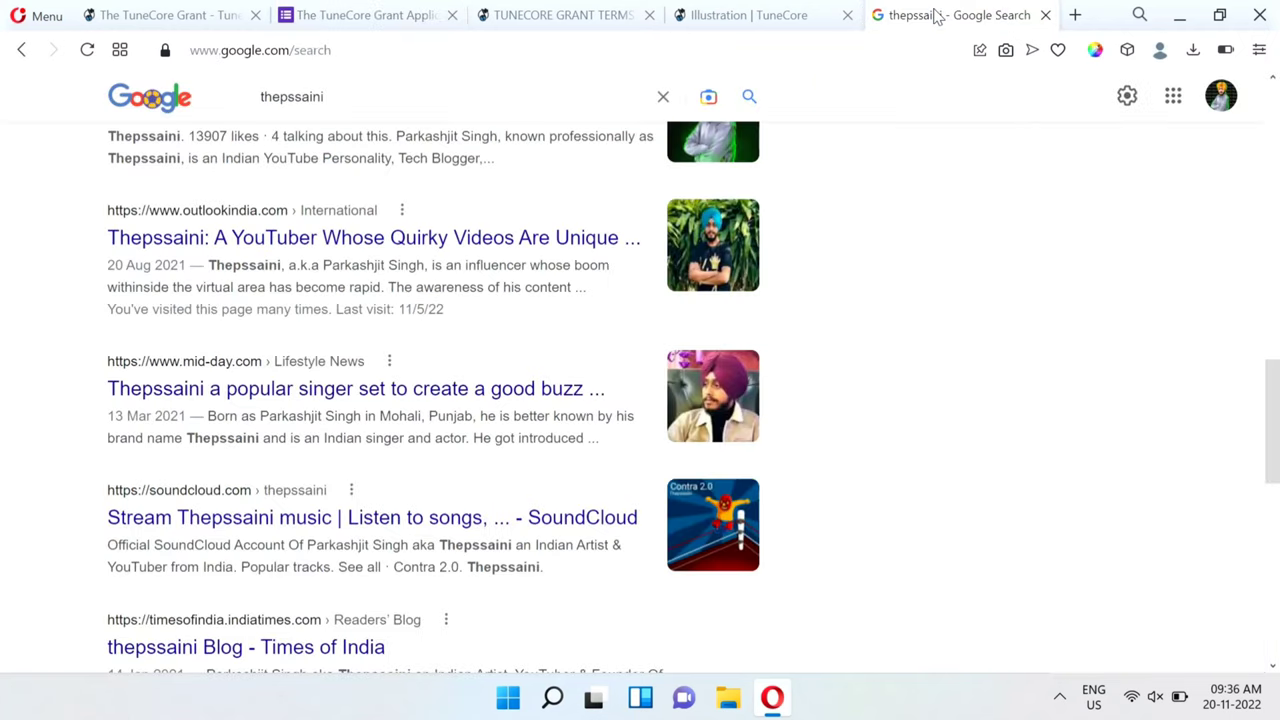
right_click(290, 254)
click(362, 269)
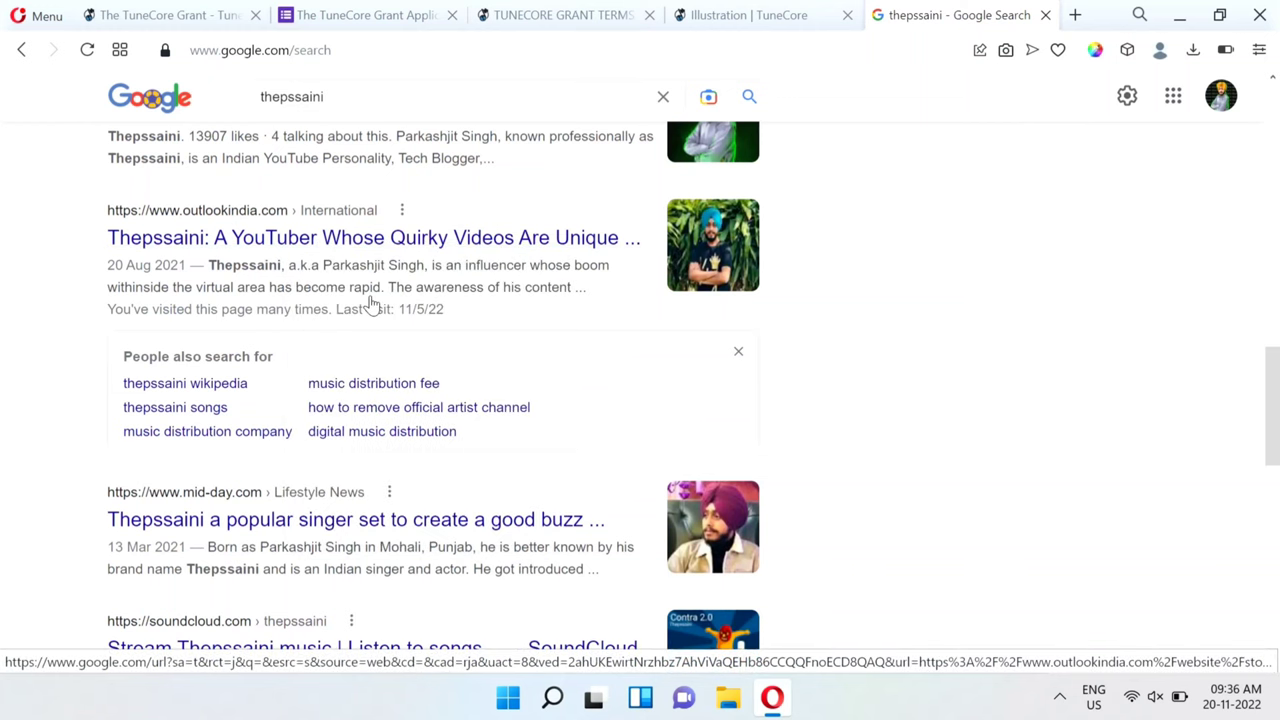
scroll(374, 394, up, 2)
scroll(378, 395, up, 3)
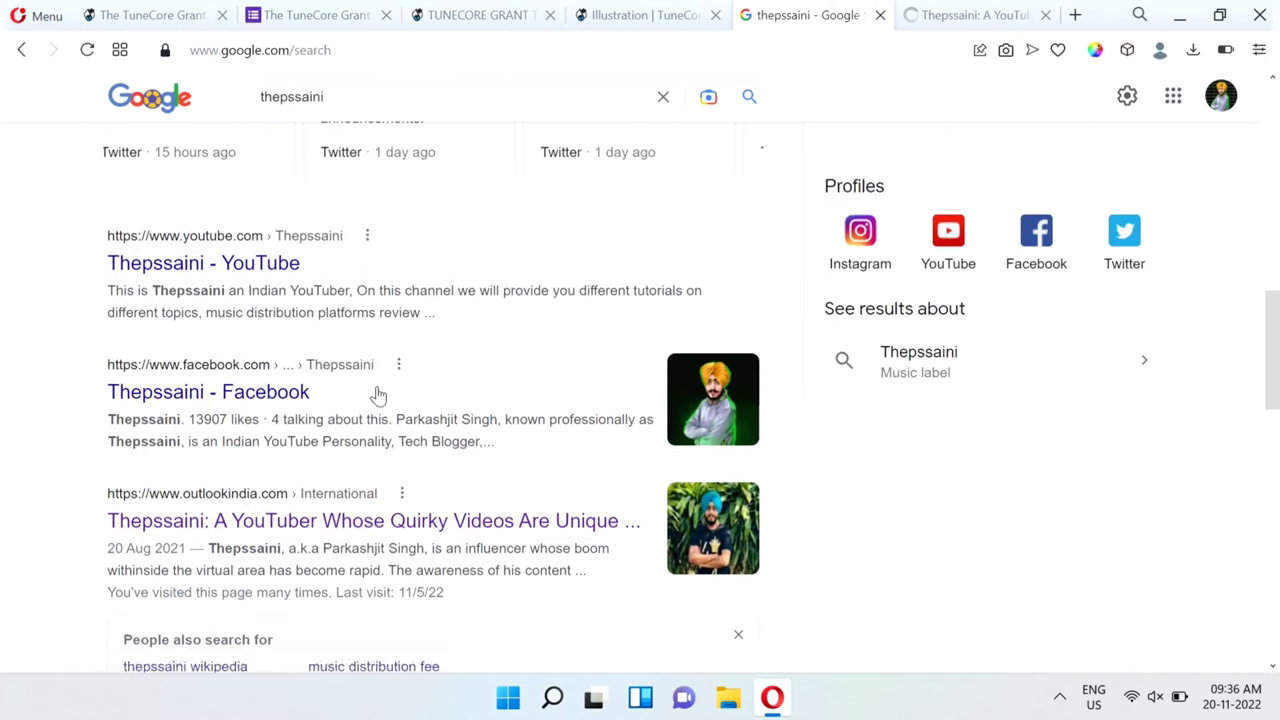
scroll(378, 395, down, 10)
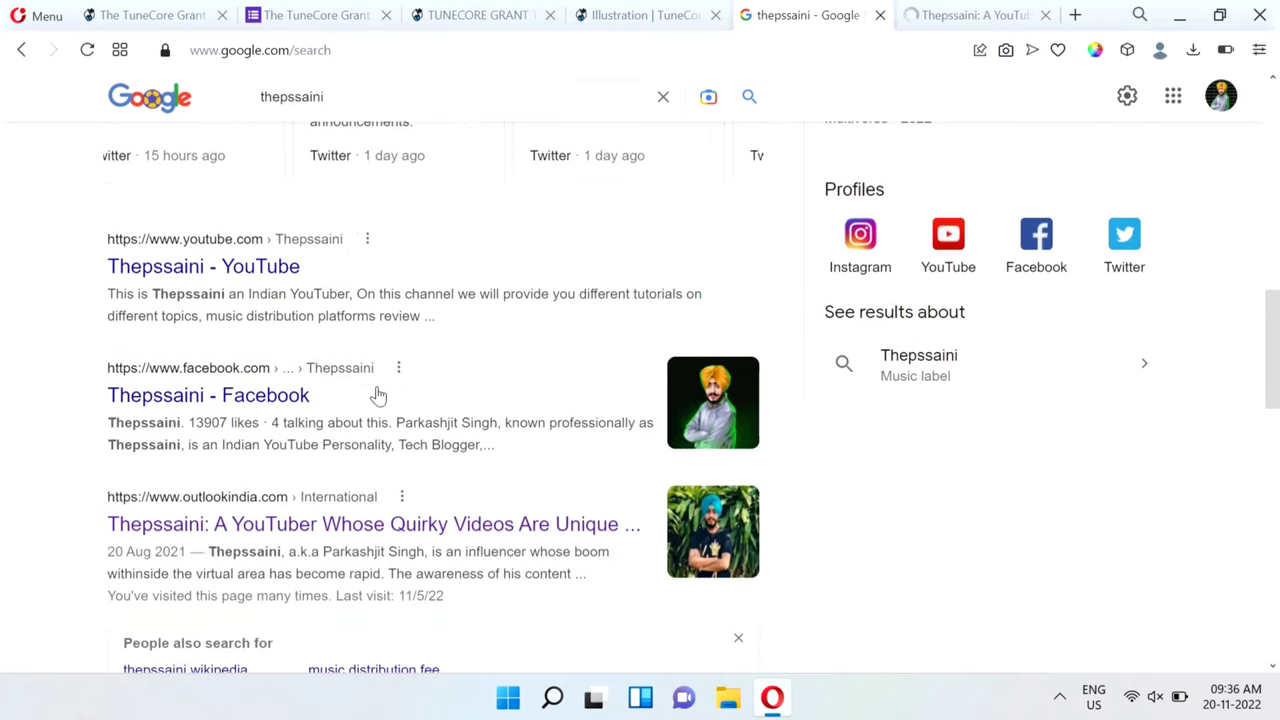
scroll(378, 395, down, 3)
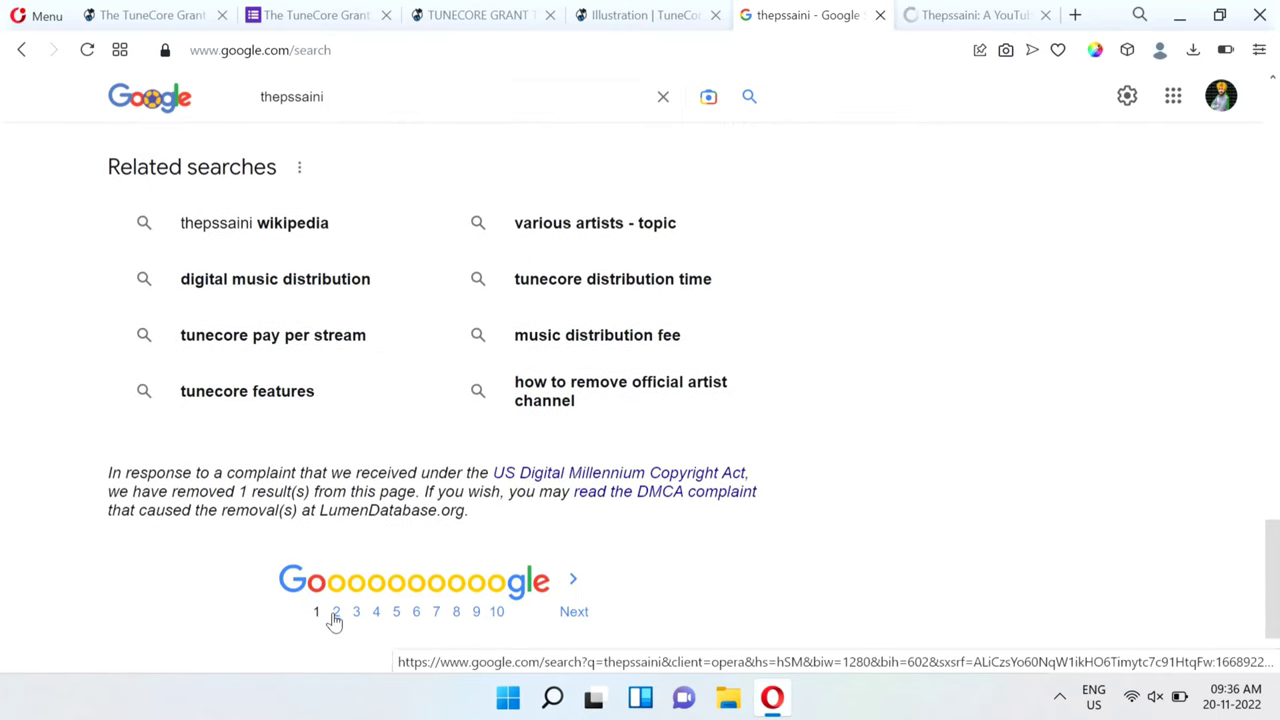
Browse the second page of press search results, then review and submit the TuneCore grant application.
click(334, 613)
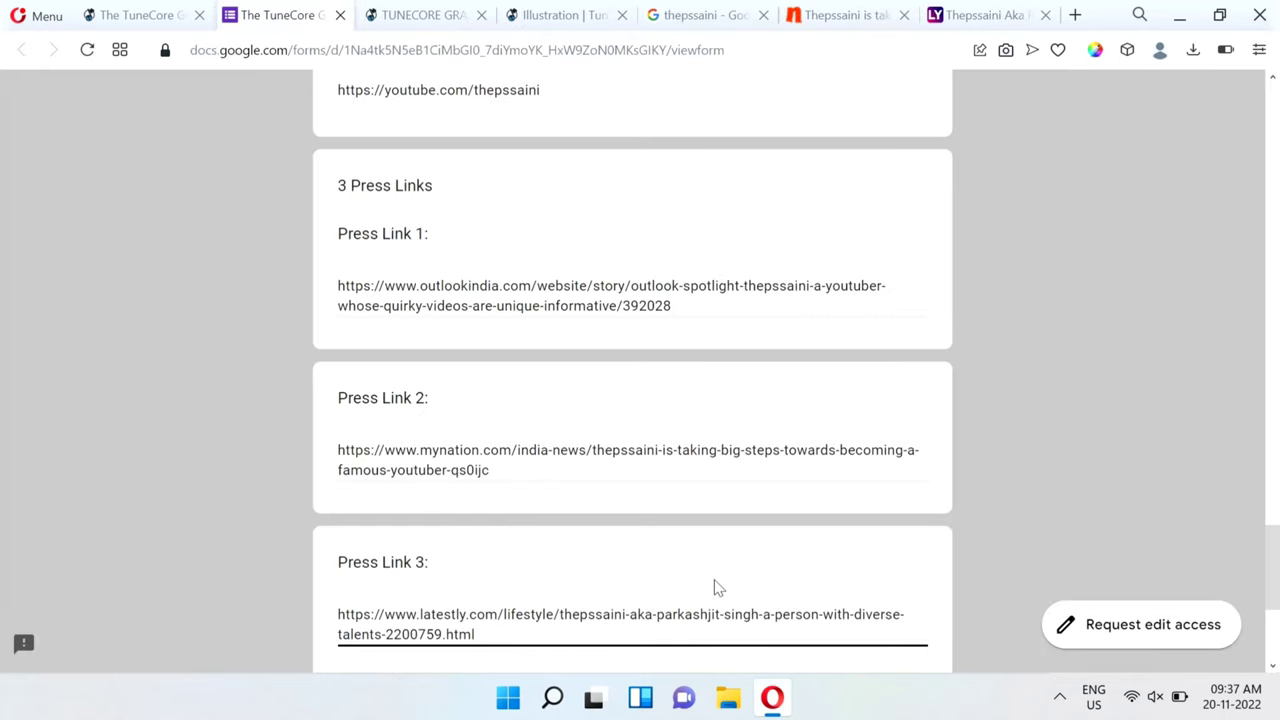
scroll(500, 403, down, 1)
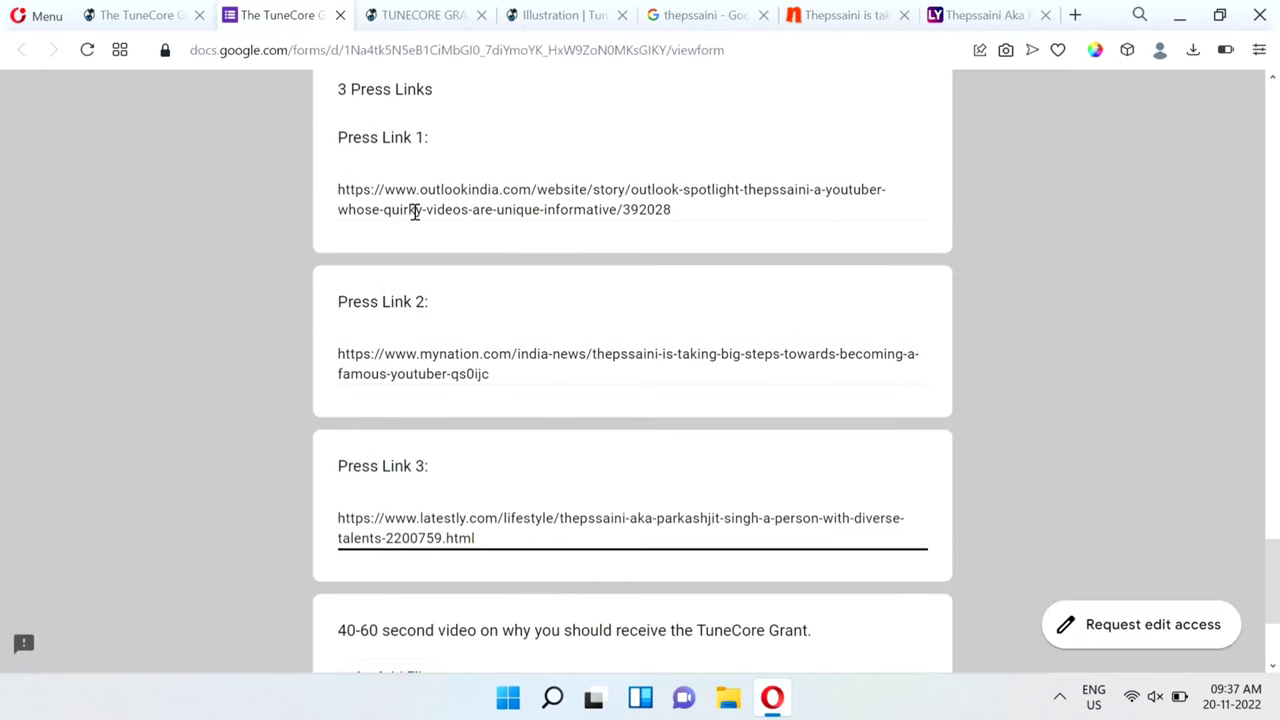
scroll(638, 497, down, 3)
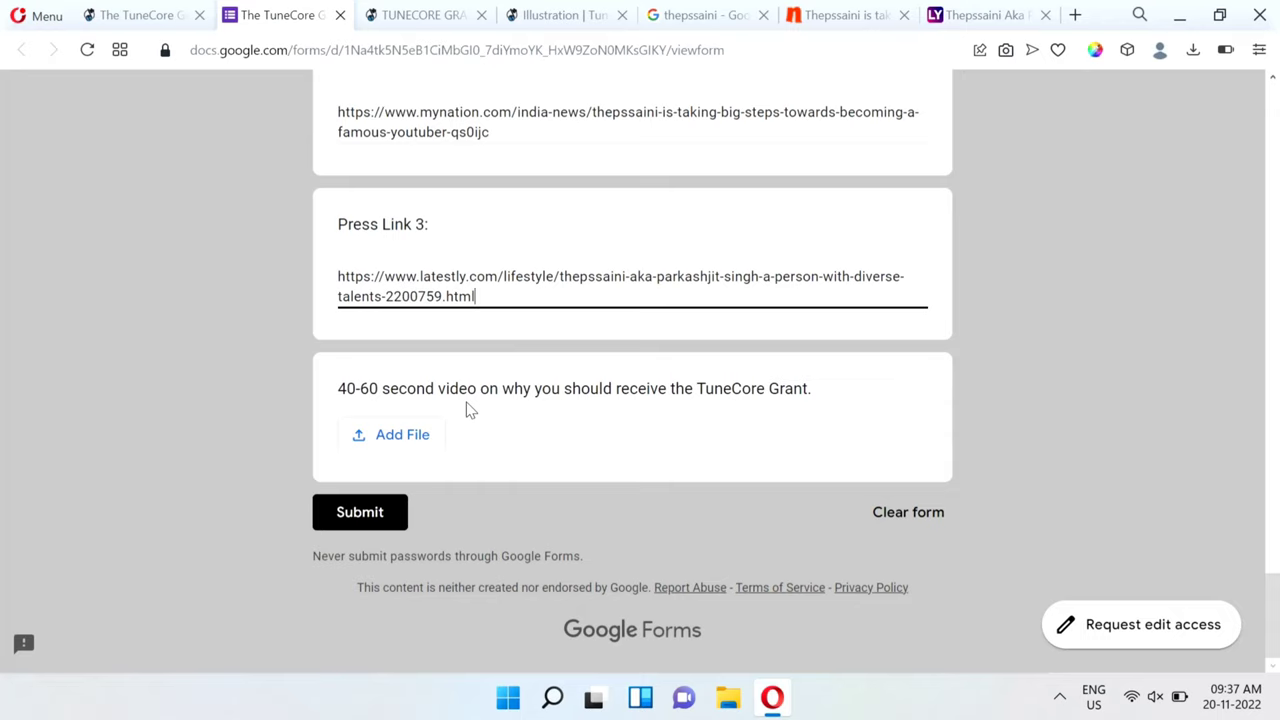
scroll(677, 378, up, 9)
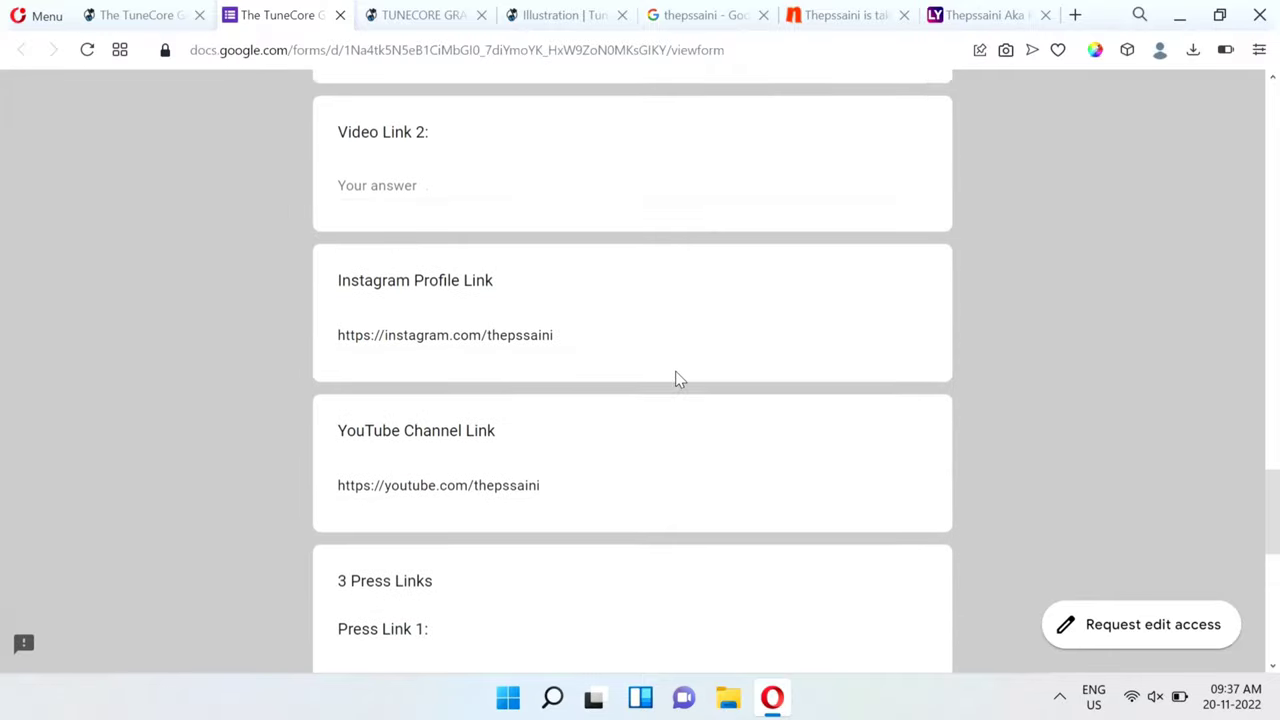
scroll(677, 379, up, 3)
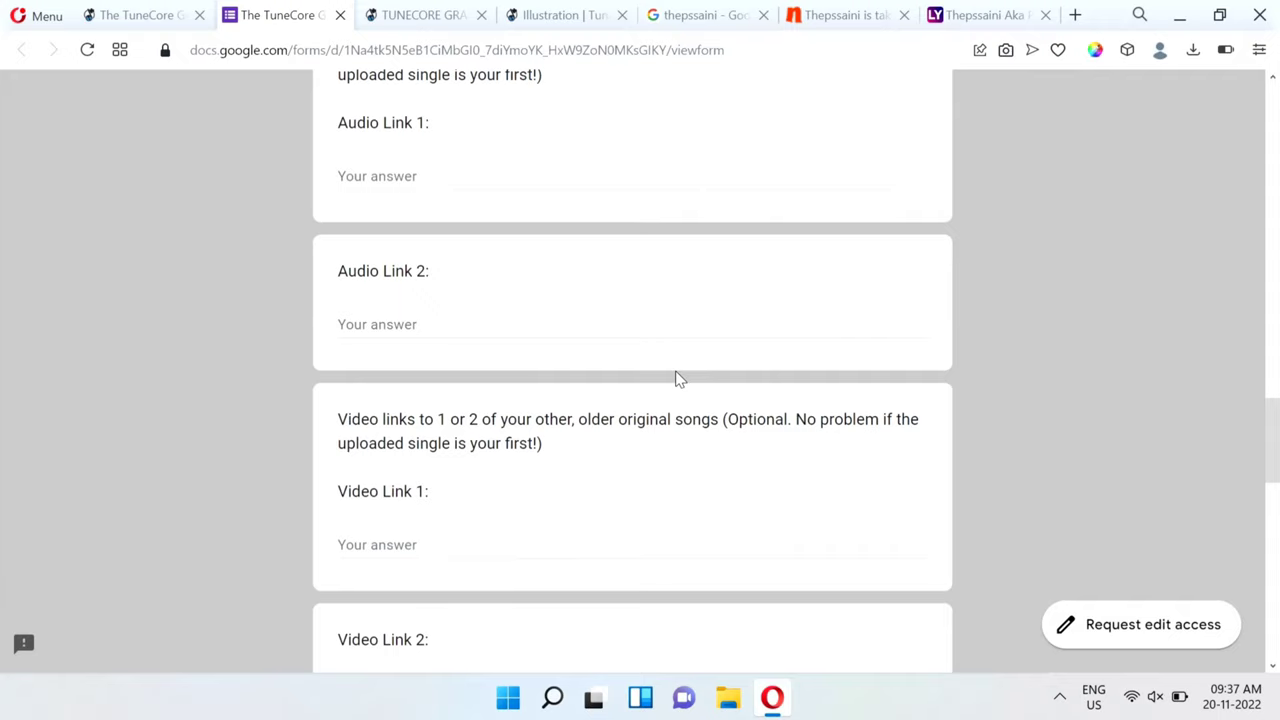
scroll(545, 300, up, 3)
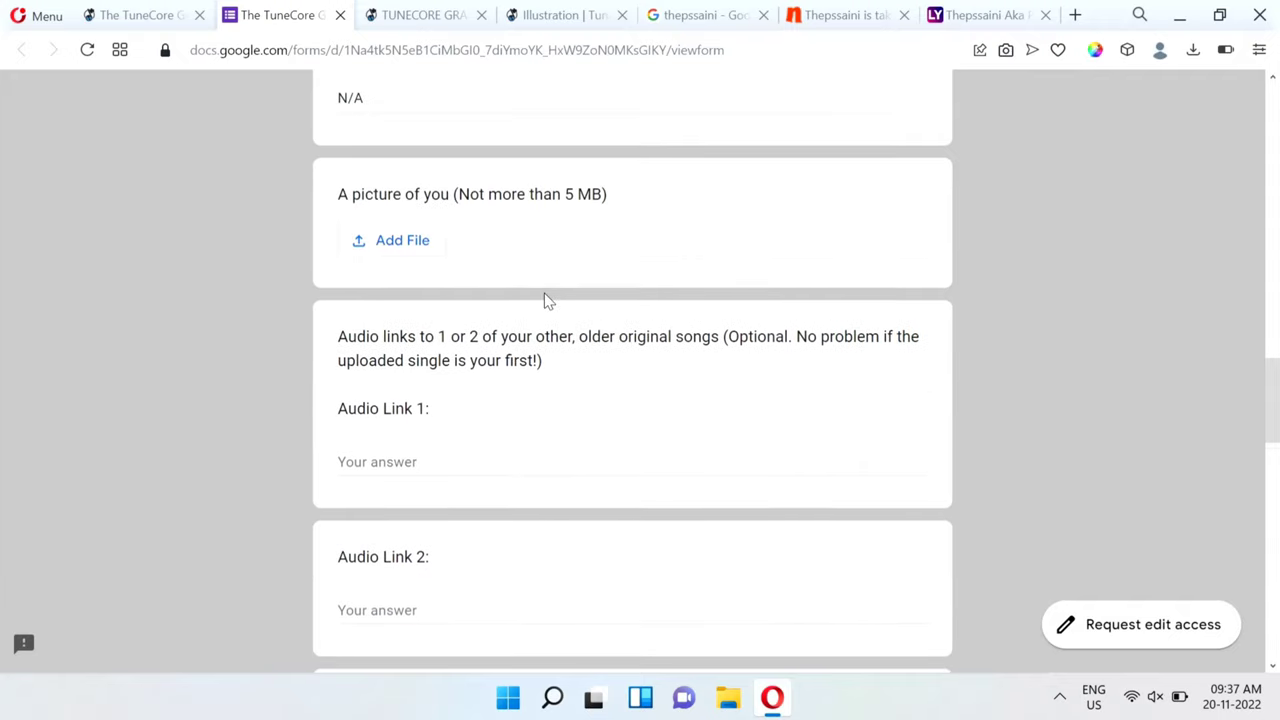
scroll(545, 300, down, 8)
scroll(545, 300, down, 7)
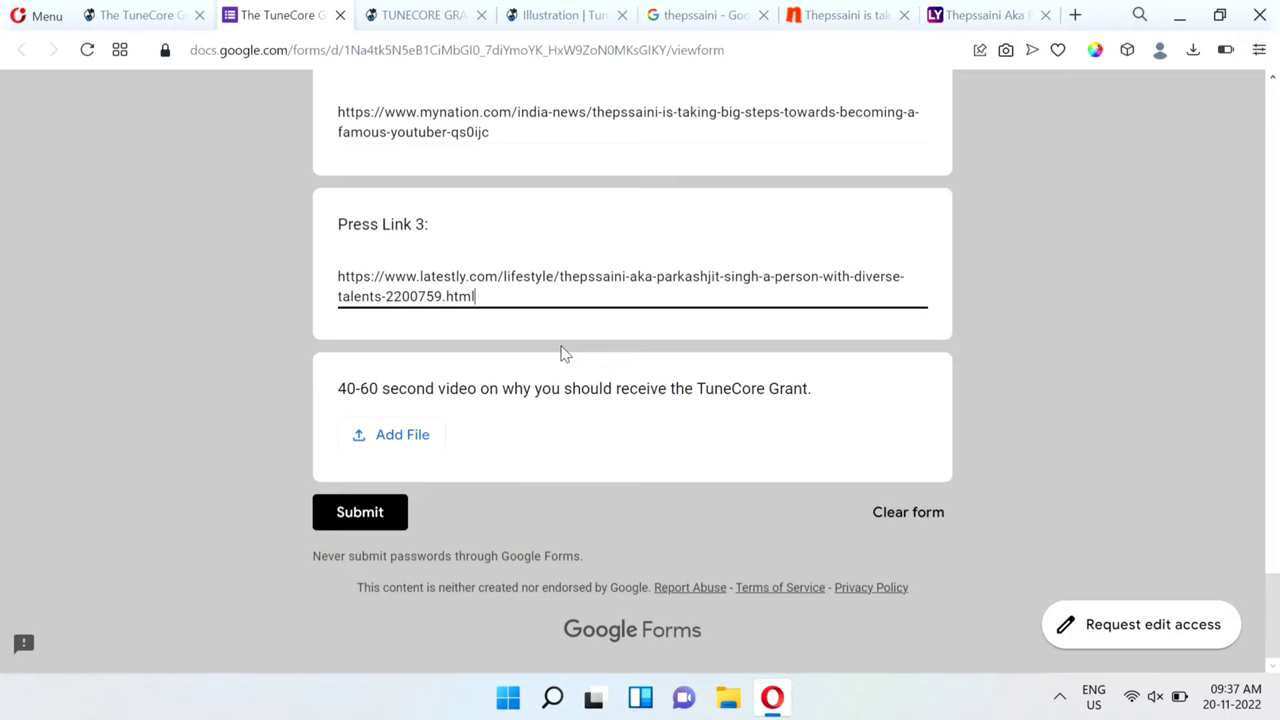
scroll(563, 354, up, 2)
scroll(563, 354, down, 2)
click(358, 520)
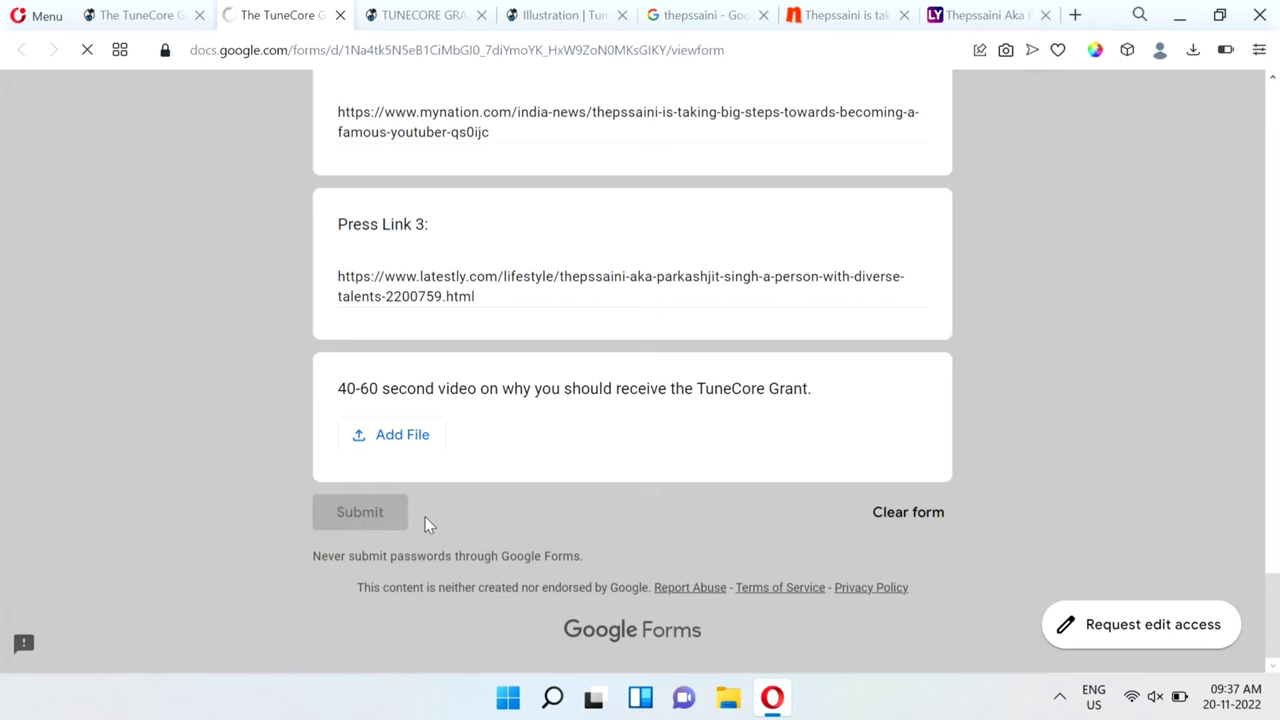